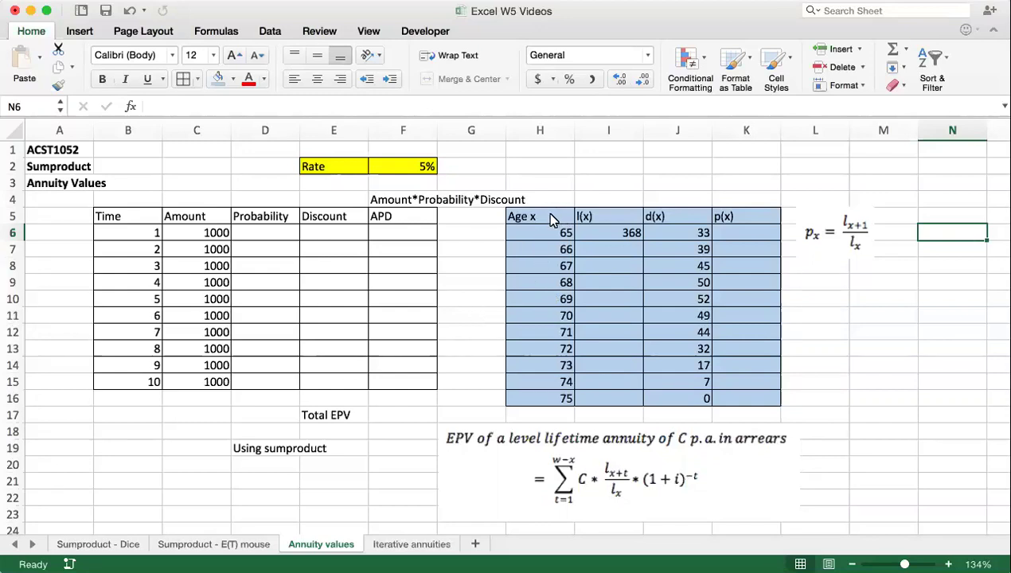
Step: Examine the life table in H5:K16, especially the d(x) values and the starting l(x) value for age 65
drag(548, 216, 726, 403)
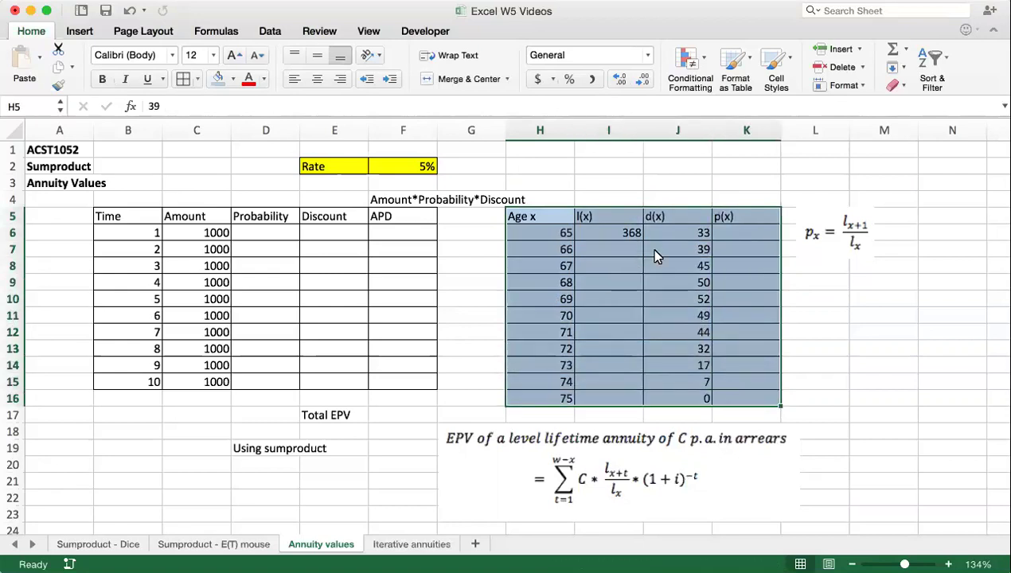
click(654, 253)
drag(664, 231, 671, 395)
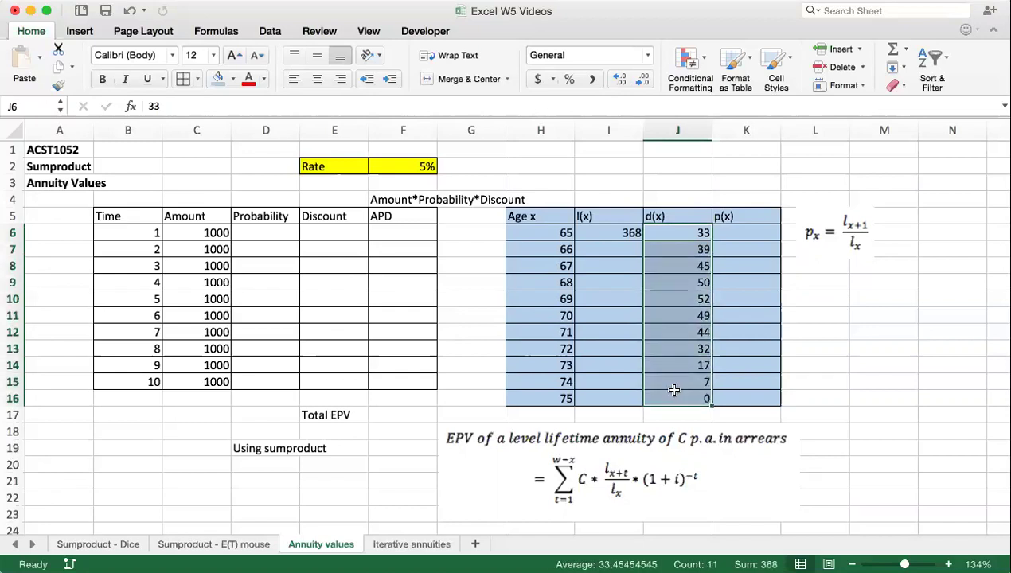
click(604, 231)
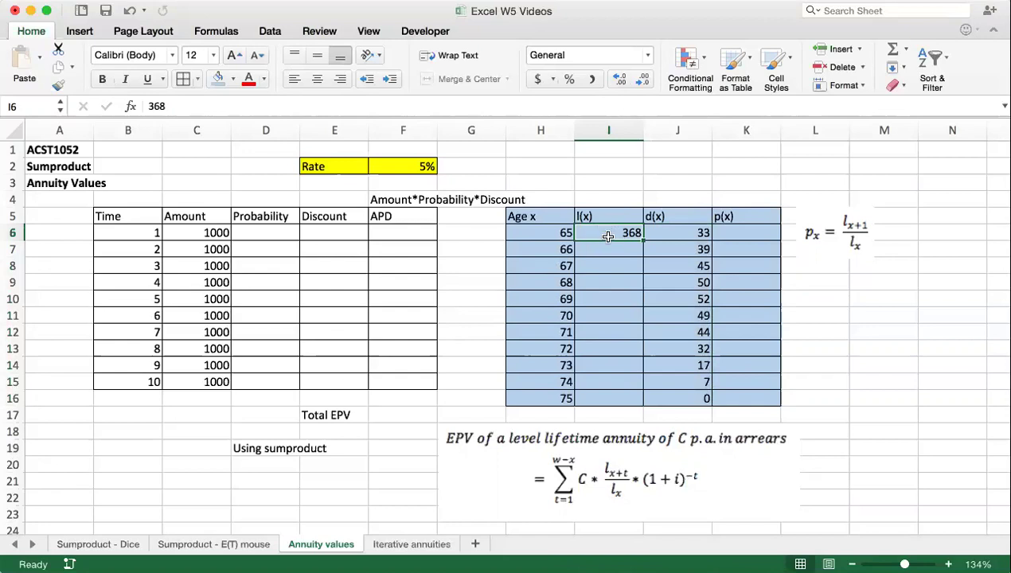
click(667, 232)
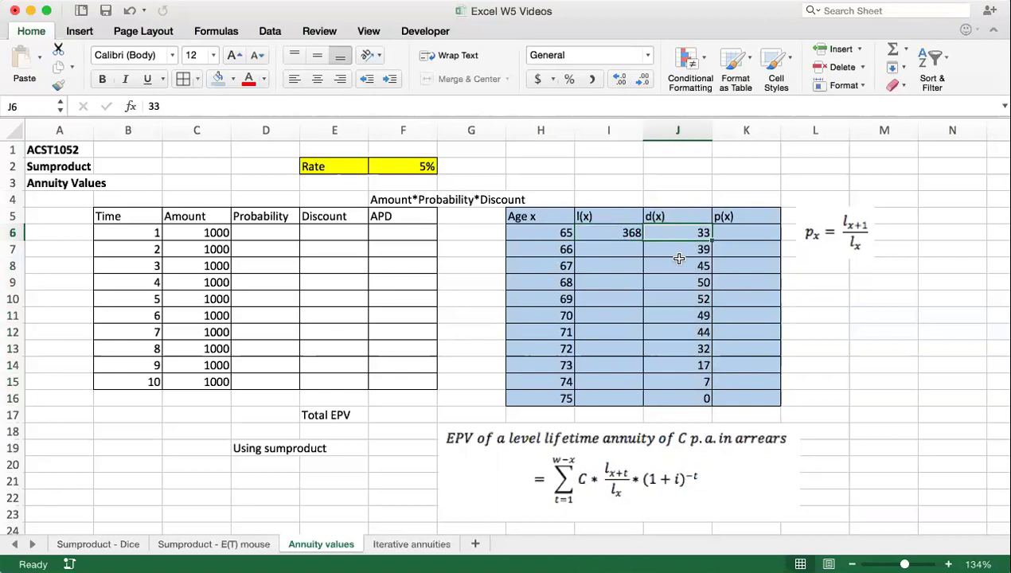
Step: Calculate l(x) for age 66 in I7 with =I6-J6 and fill the formula through I16
click(597, 245)
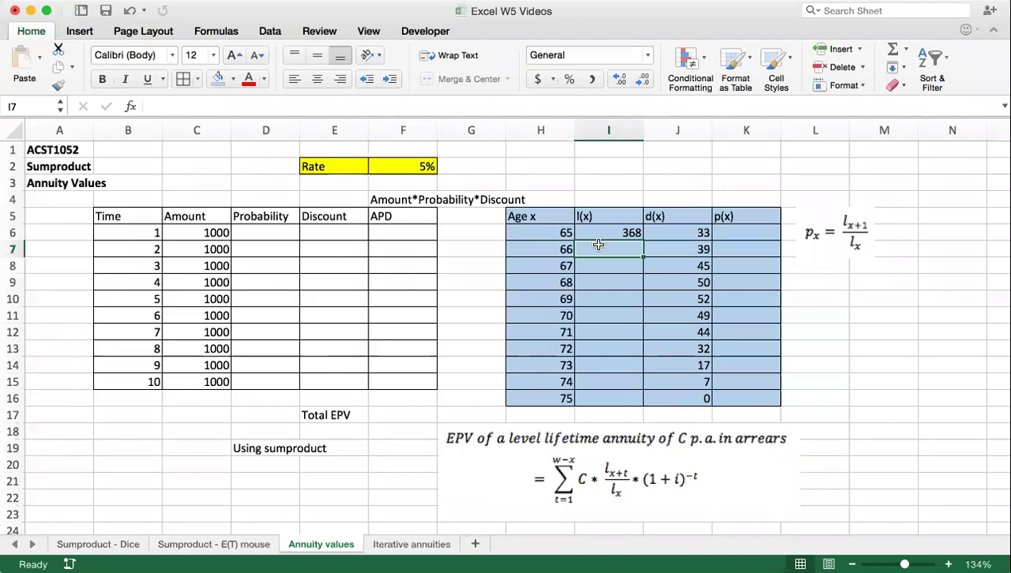
text(=)
click(609, 232)
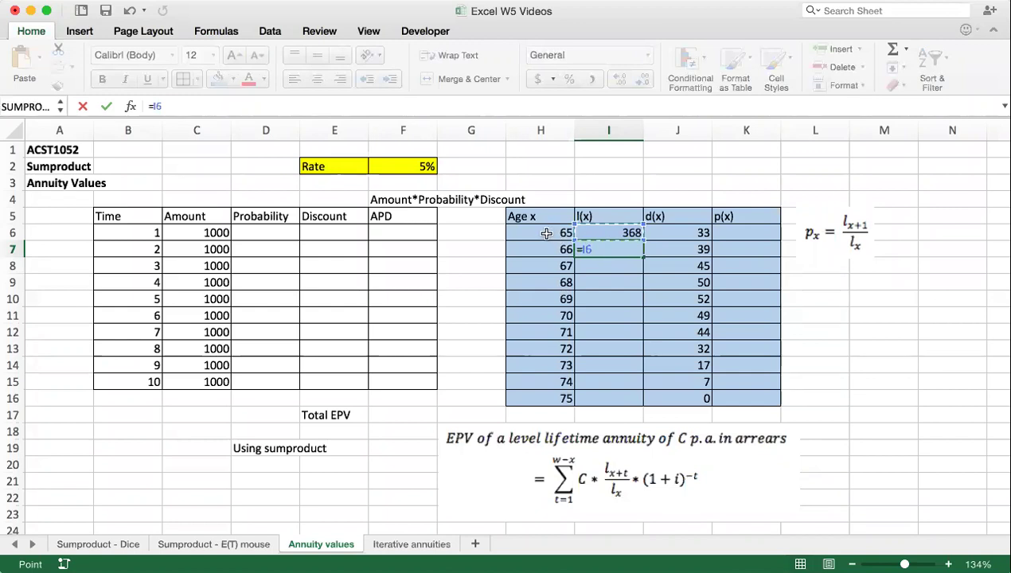
text(-)
click(683, 233)
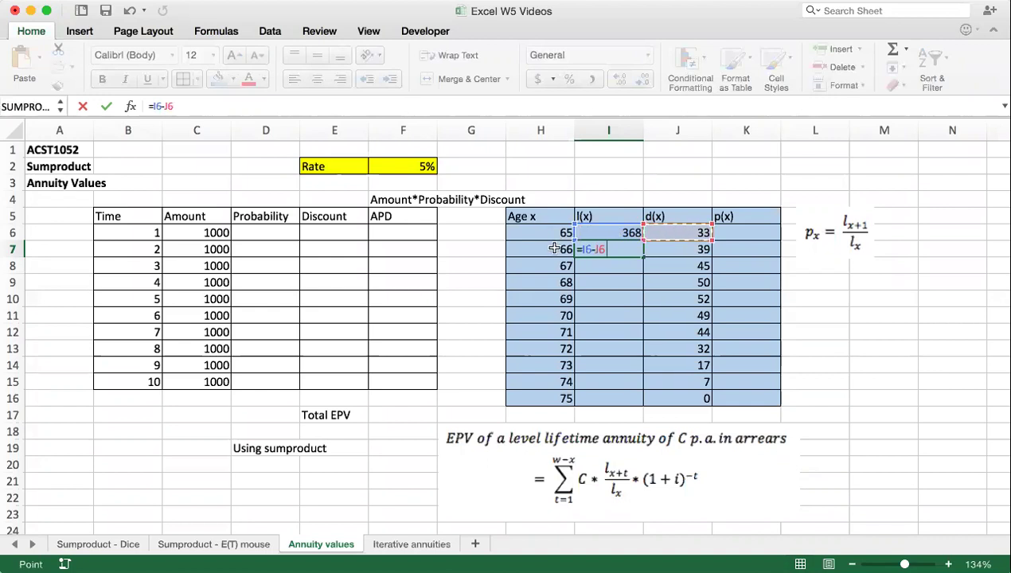
key(Return)
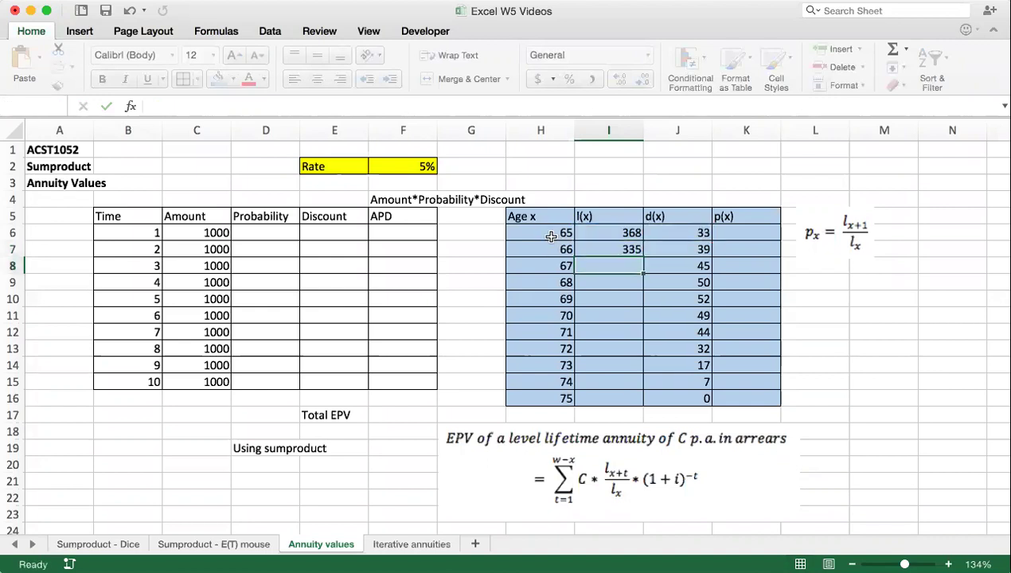
click(627, 250)
drag(642, 259, 627, 399)
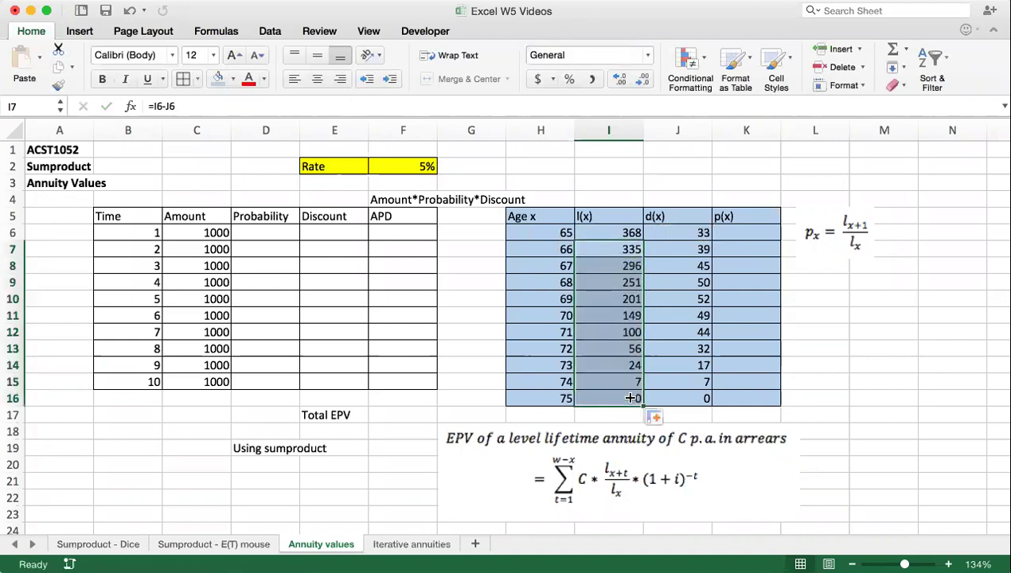
click(700, 369)
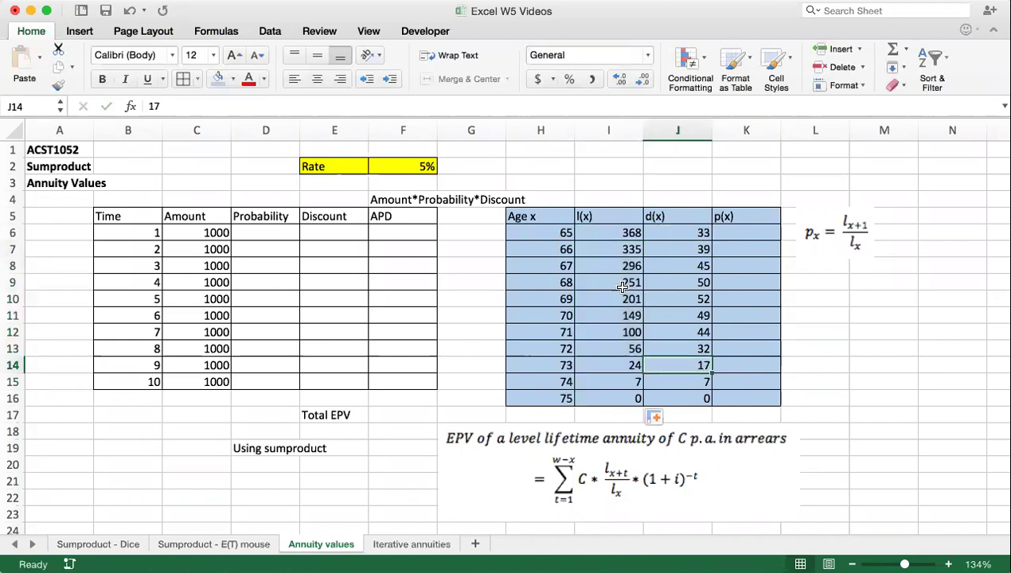
Step: Enter the survival probability formula =I7/I6 in K6 for age 65
click(725, 233)
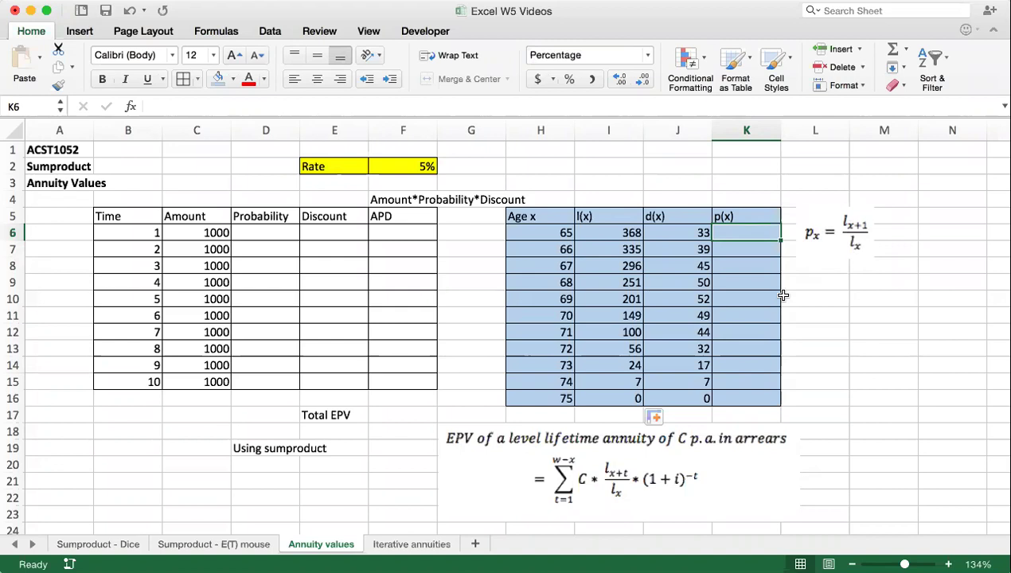
text(=)
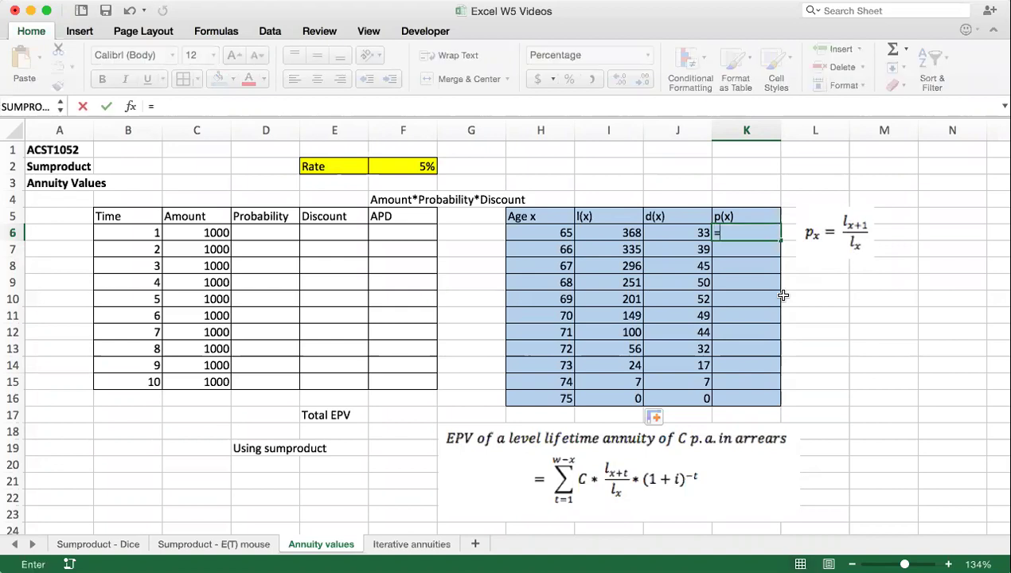
key(Left)
key(Left)
key(Down)
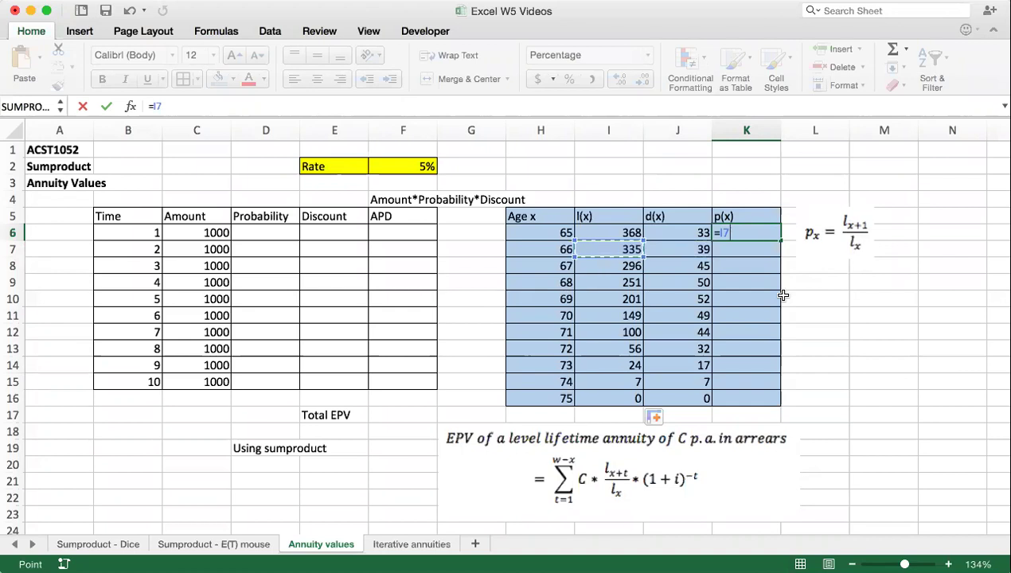
text(/)
key(Left)
key(Left)
key(Return)
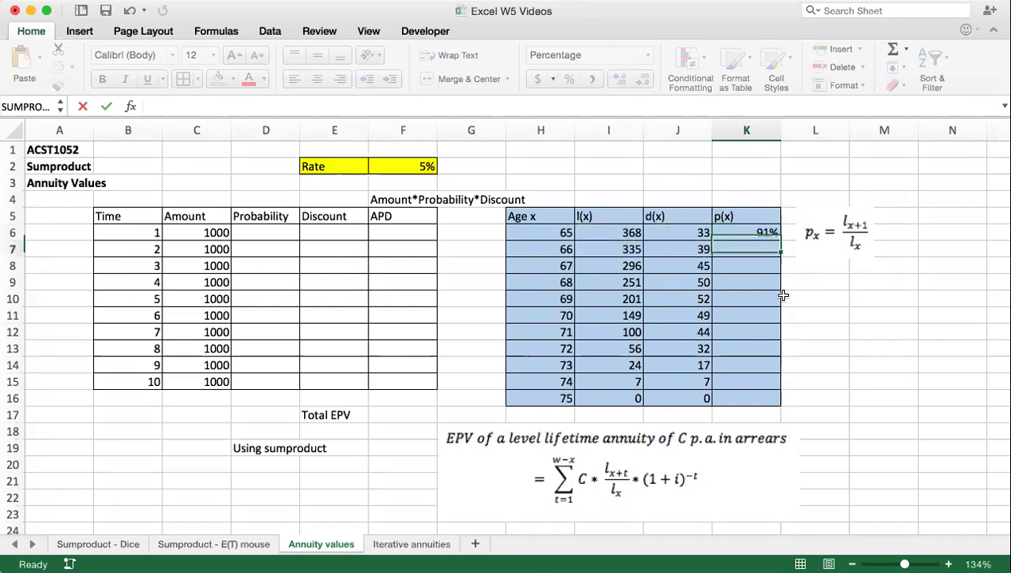
Step: Format the p(x) percentage in K6 to show two decimal places
click(748, 231)
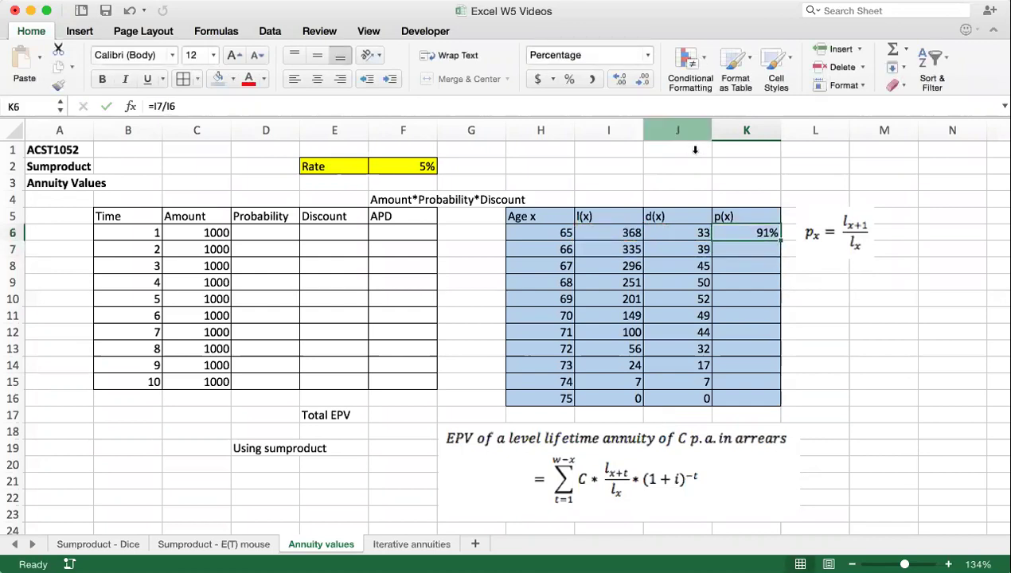
click(619, 79)
click(619, 80)
Step: Fill the p(x) formula from K6 through K16 and clear the age 75 result in K16
click(752, 282)
click(752, 232)
drag(776, 240, 765, 398)
click(755, 398)
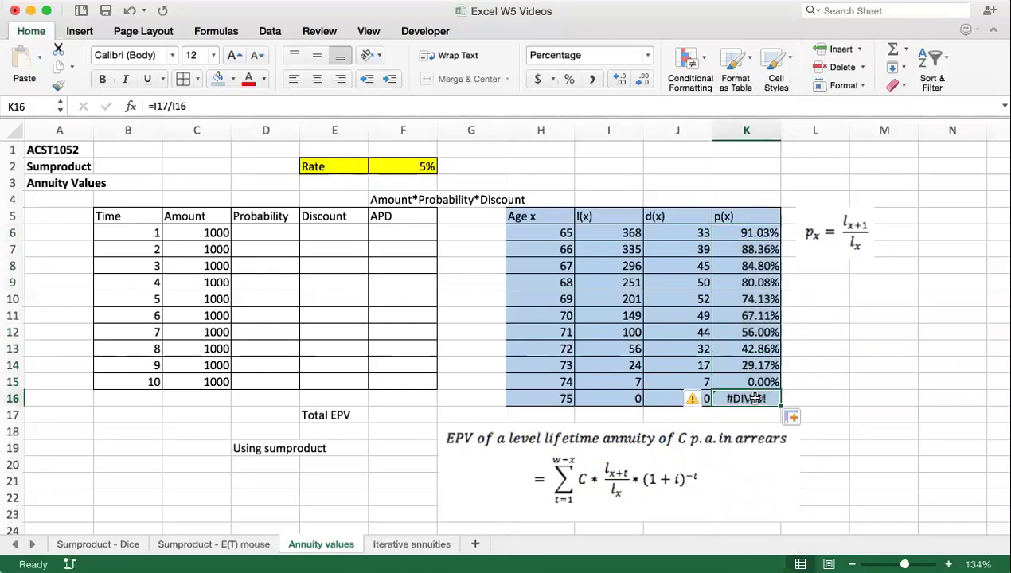
key(Delete)
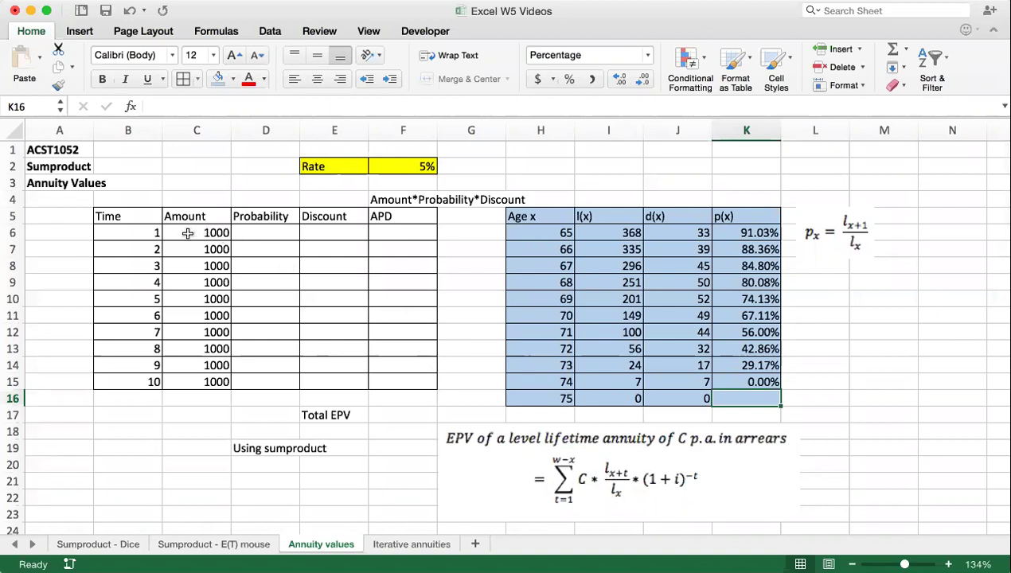
Step: Review the Amount values in C6:C15 and the life table data in H6:K16
click(187, 232)
drag(187, 232, 202, 351)
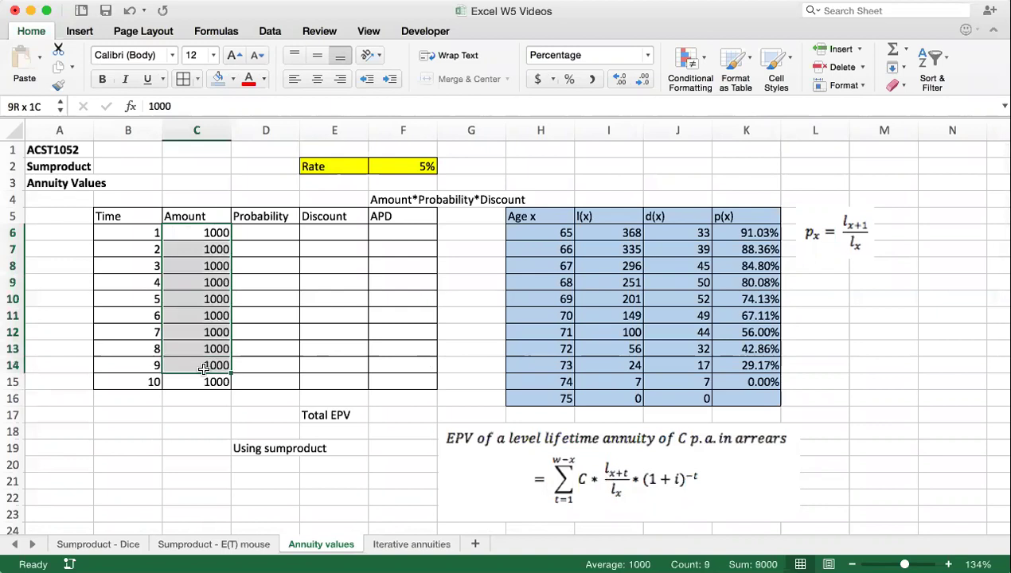
drag(204, 367, 199, 384)
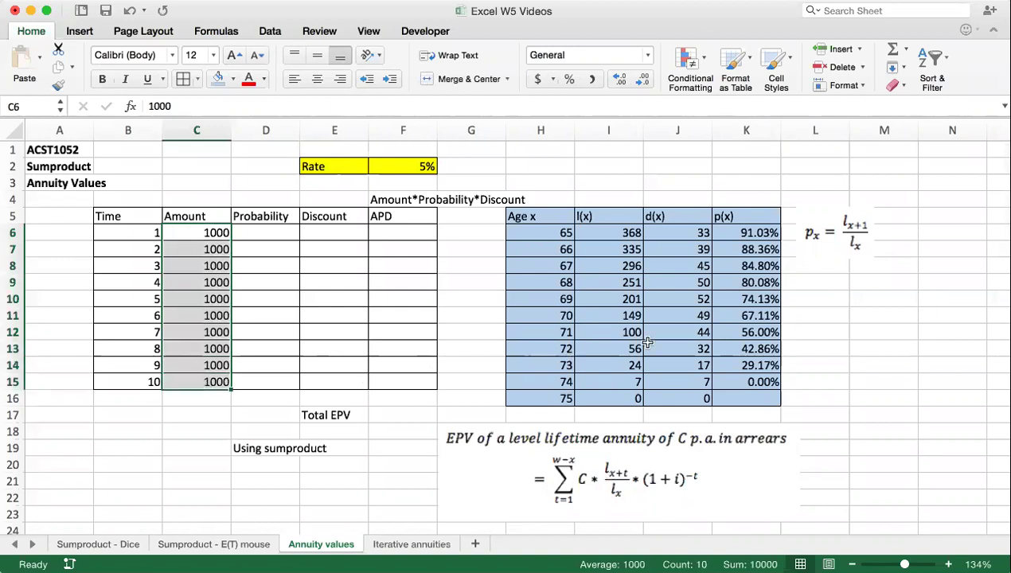
drag(548, 231, 714, 398)
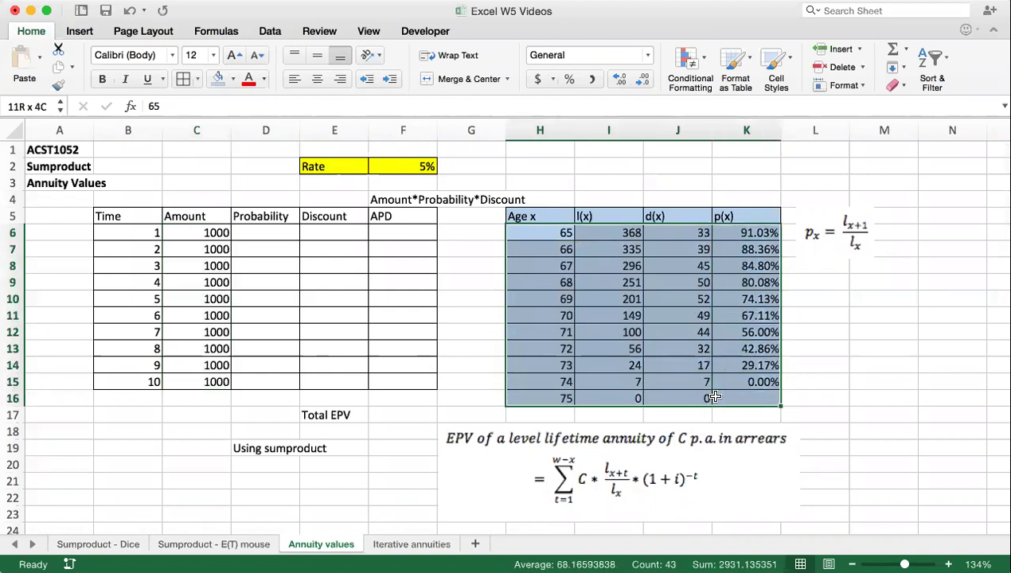
click(386, 293)
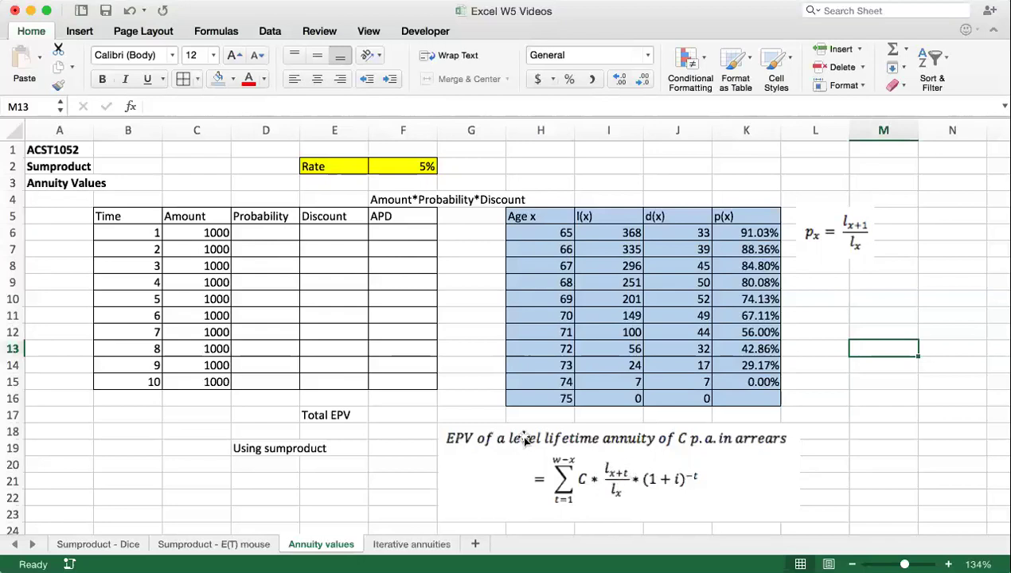
Step: Enter =I7/$I$6 in D6 as the probability for time 1, with an absolute reference to the age 65 l(x) value
click(255, 233)
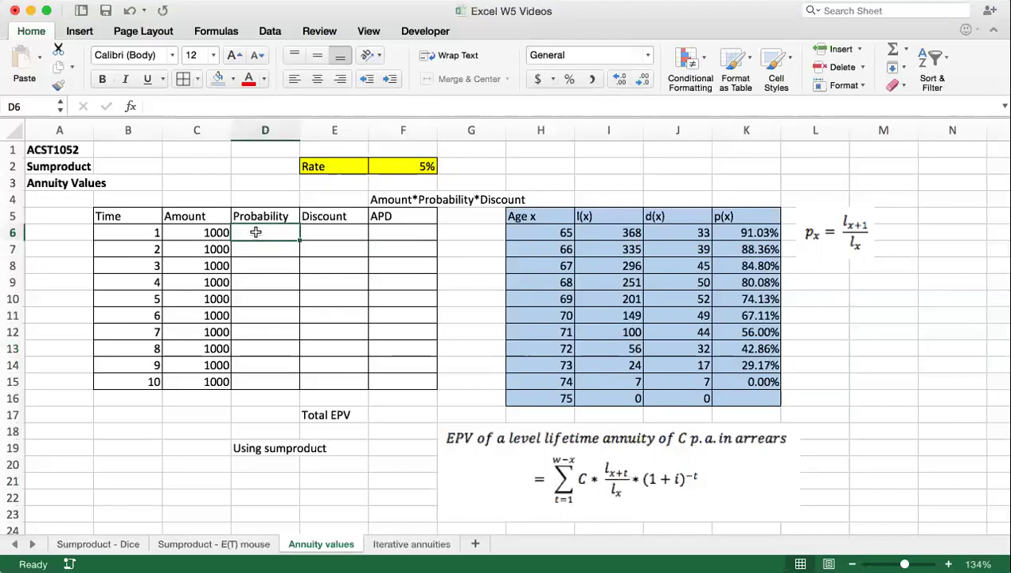
text(=)
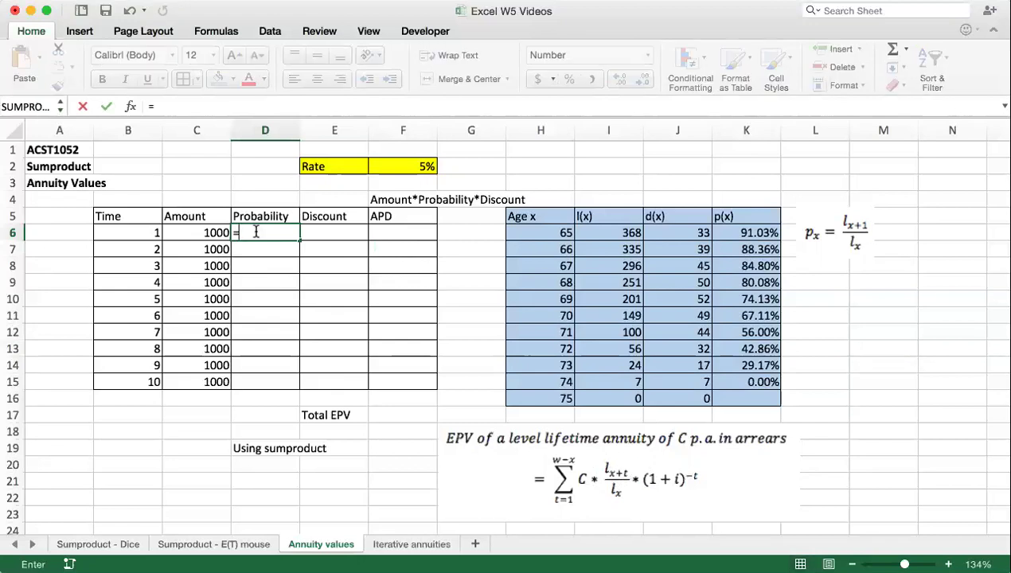
click(603, 250)
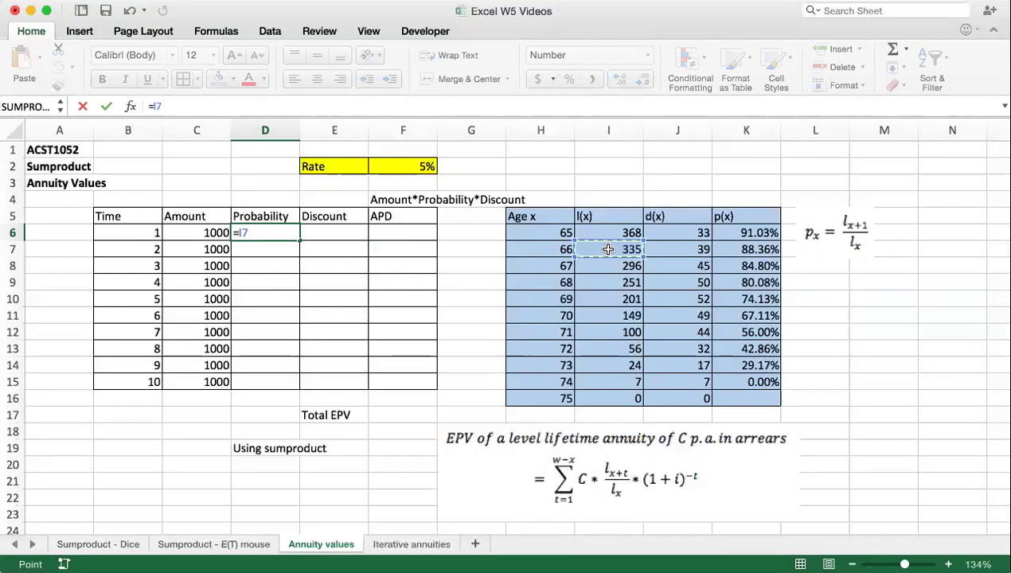
text(/)
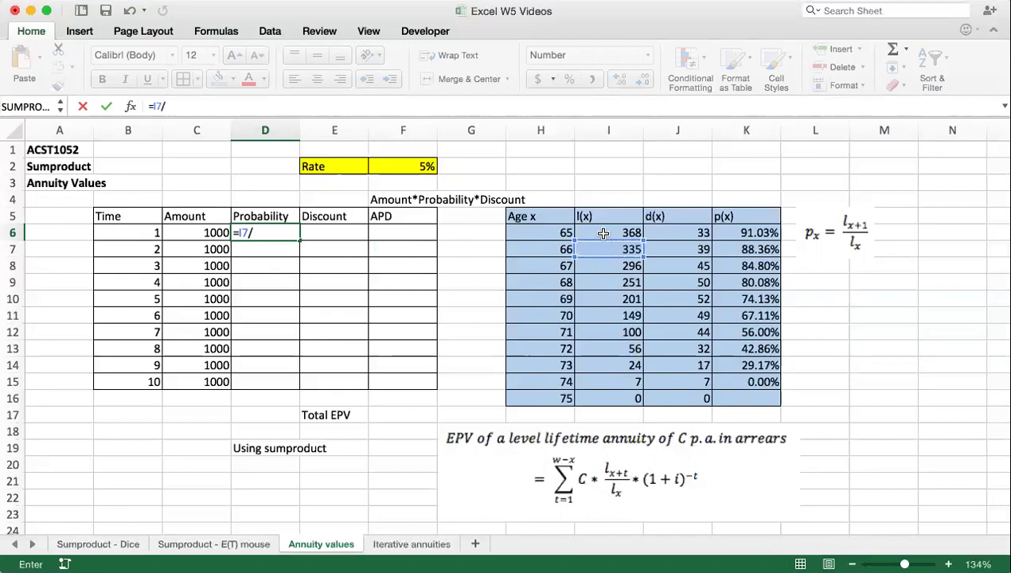
click(603, 233)
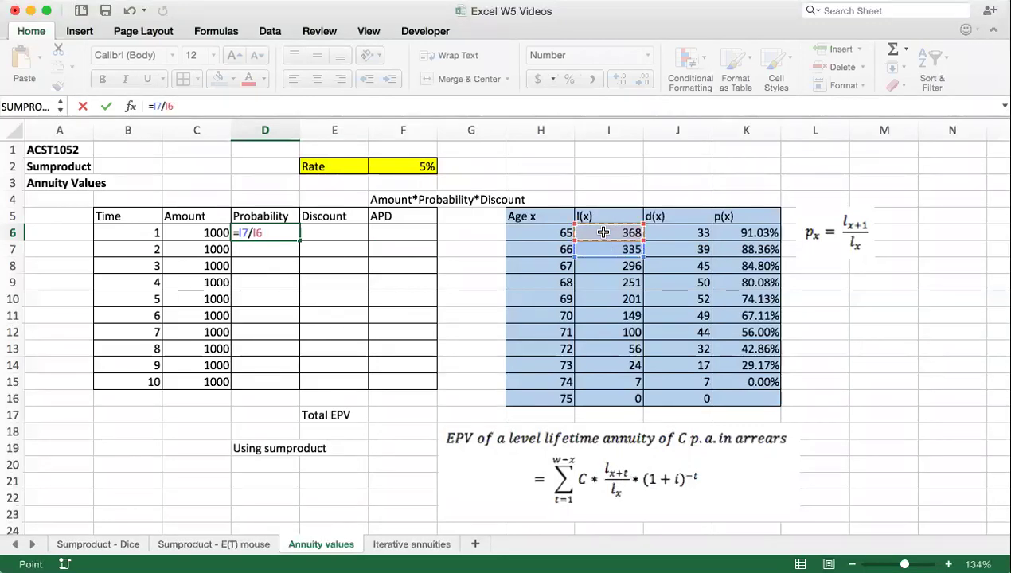
key(F4)
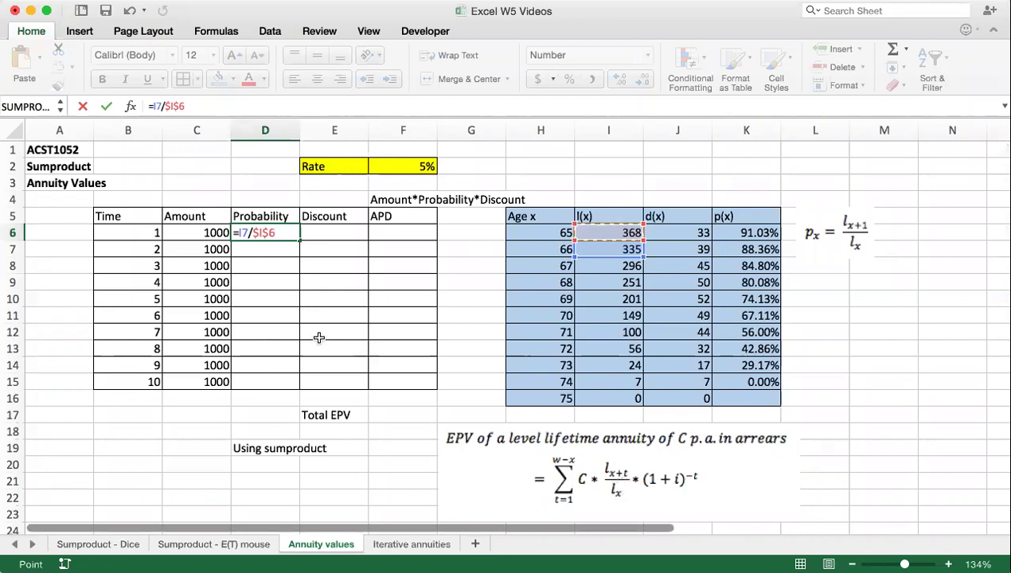
key(Return)
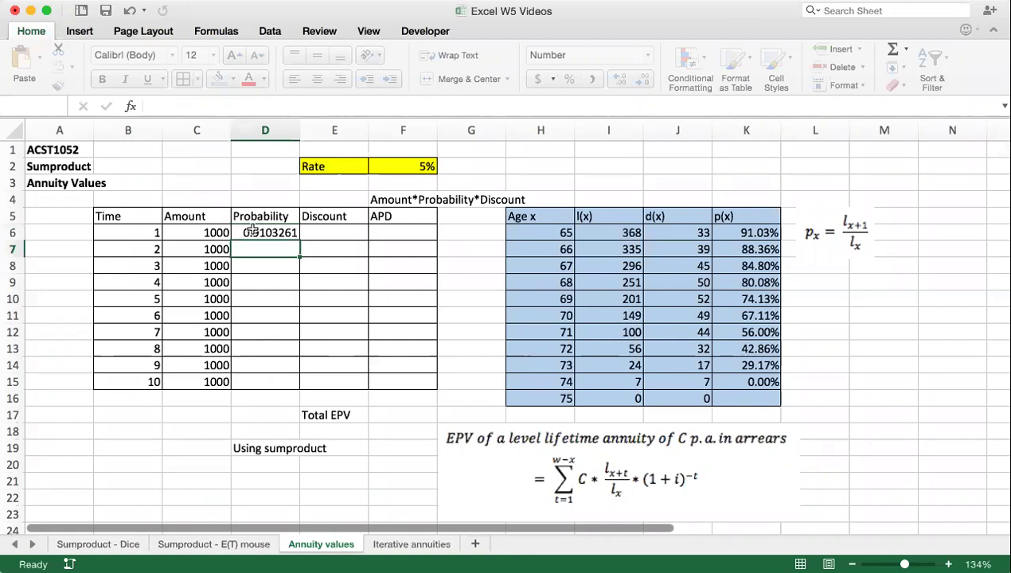
Step: Fill the probability formula from D6 through D15 and format the range as percentages with one decimal place
key(Up)
drag(300, 239, 292, 381)
click(569, 80)
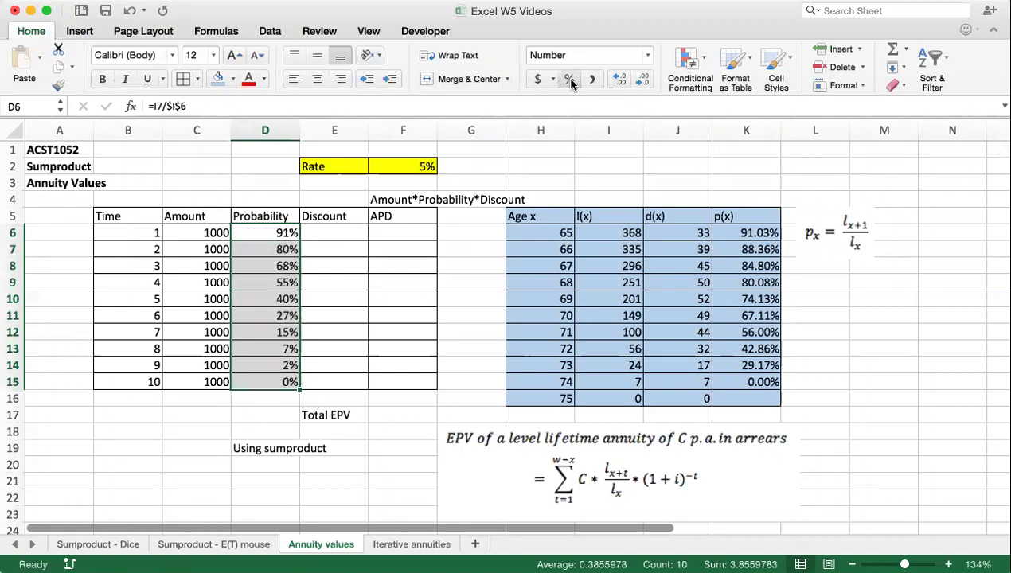
click(621, 80)
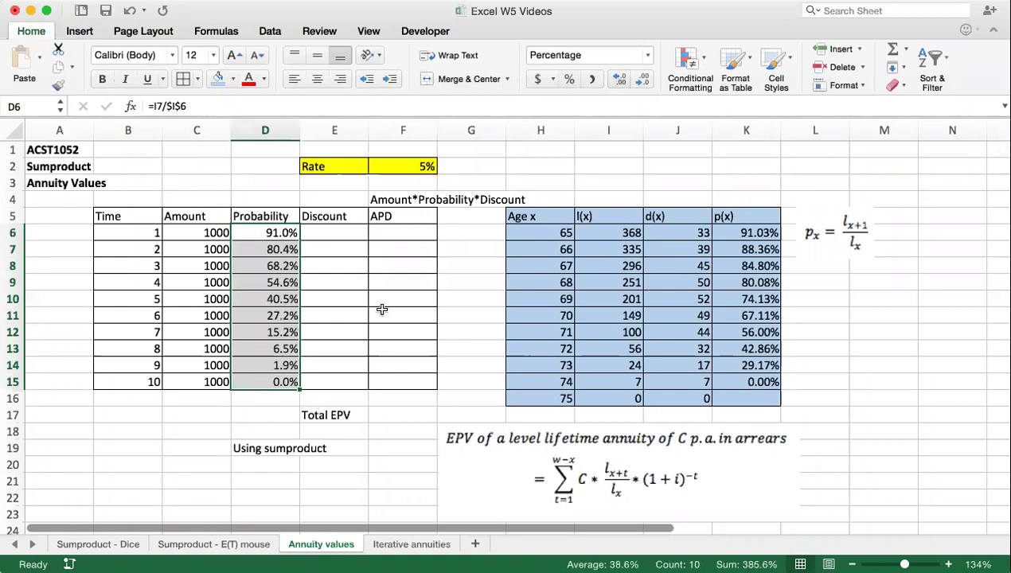
Step: Check the time 10 probability formula in D15 against the age 75 l(x) cell I16
click(333, 363)
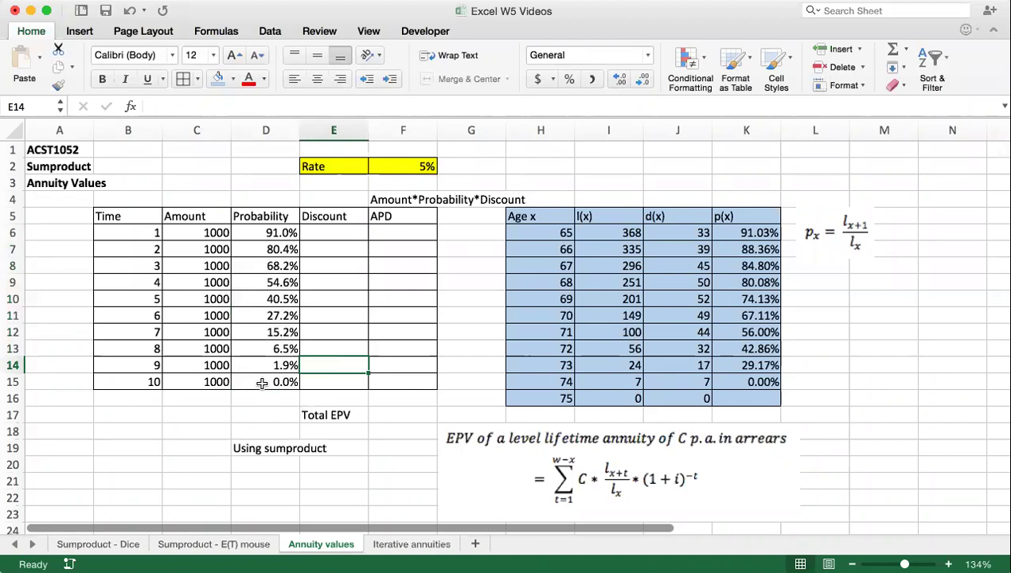
click(260, 384)
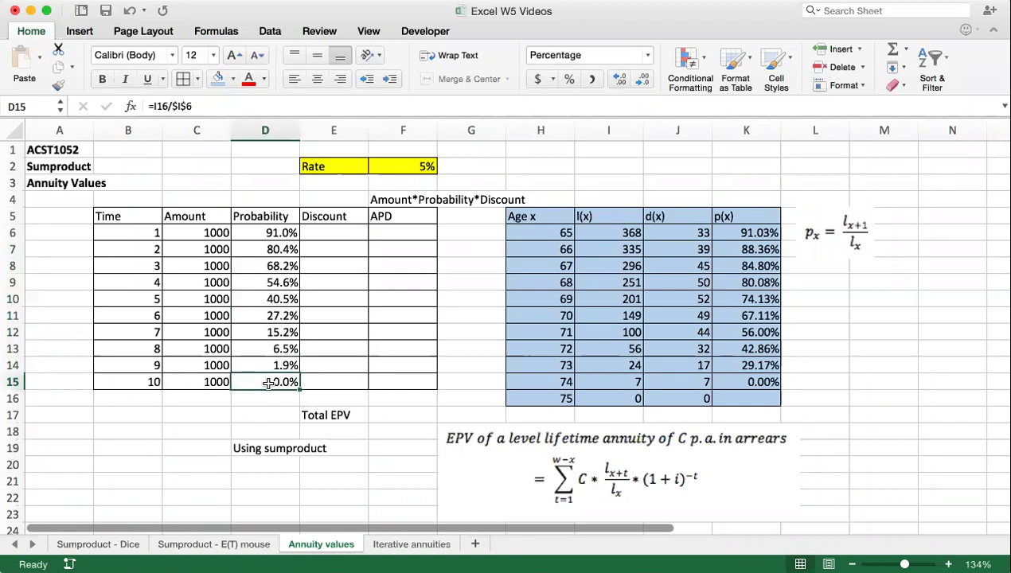
click(608, 399)
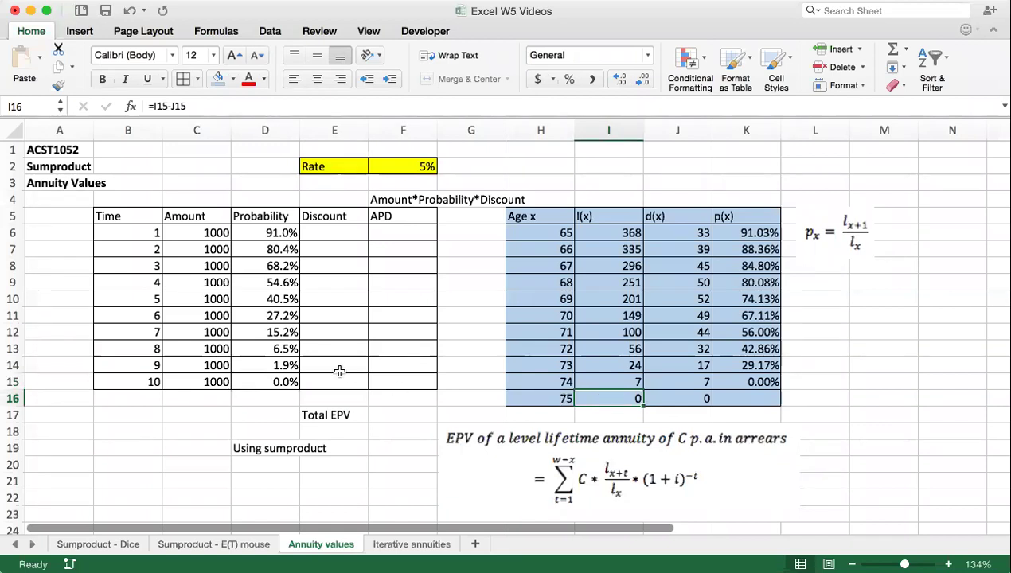
Step: Enter =(1+$F$2)^(-B6) in E6 as the time 1 discount factor, with an absolute reference to the rate
click(339, 232)
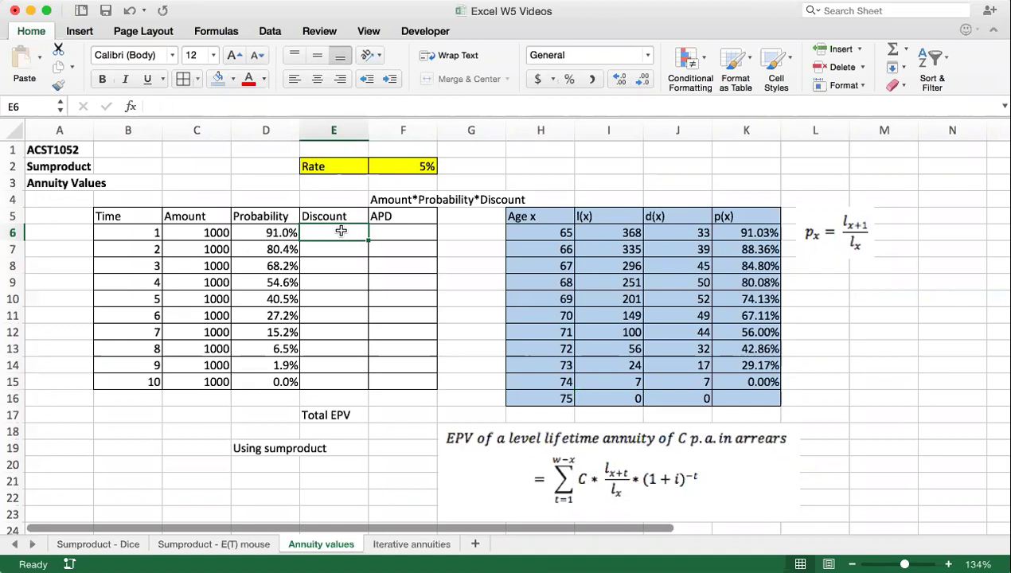
text(=(1)
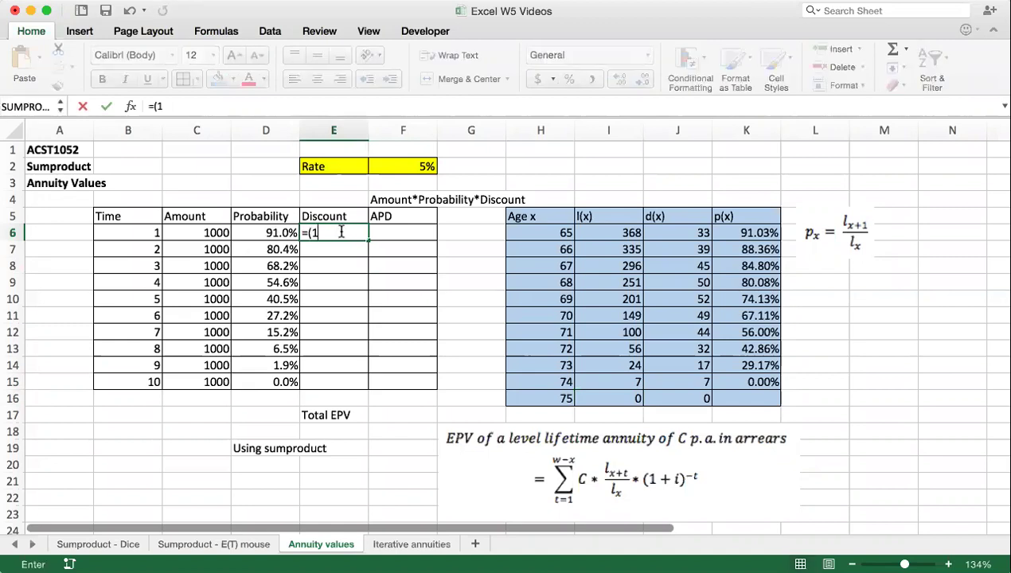
text(+)
click(403, 166)
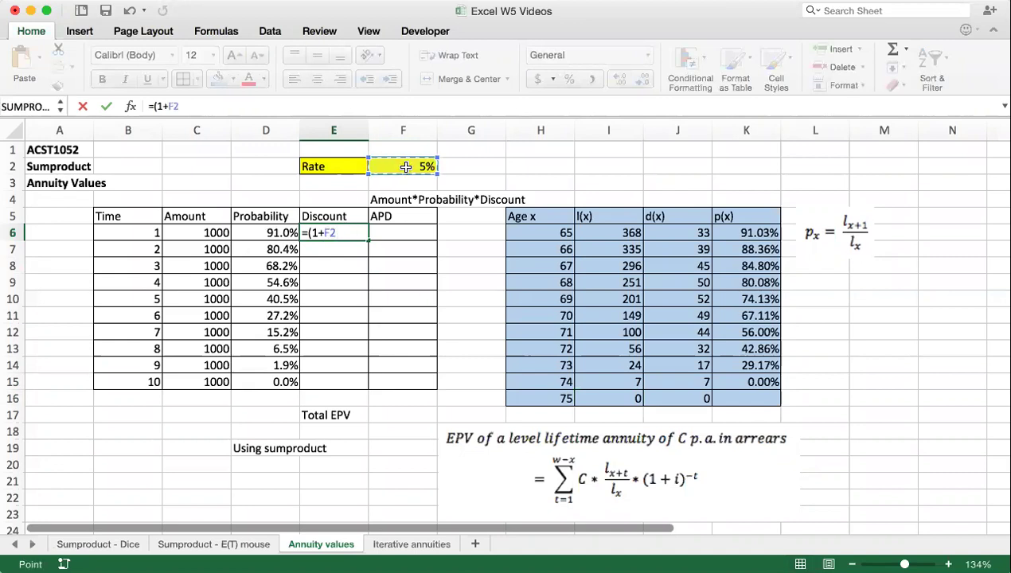
key(F4)
text())
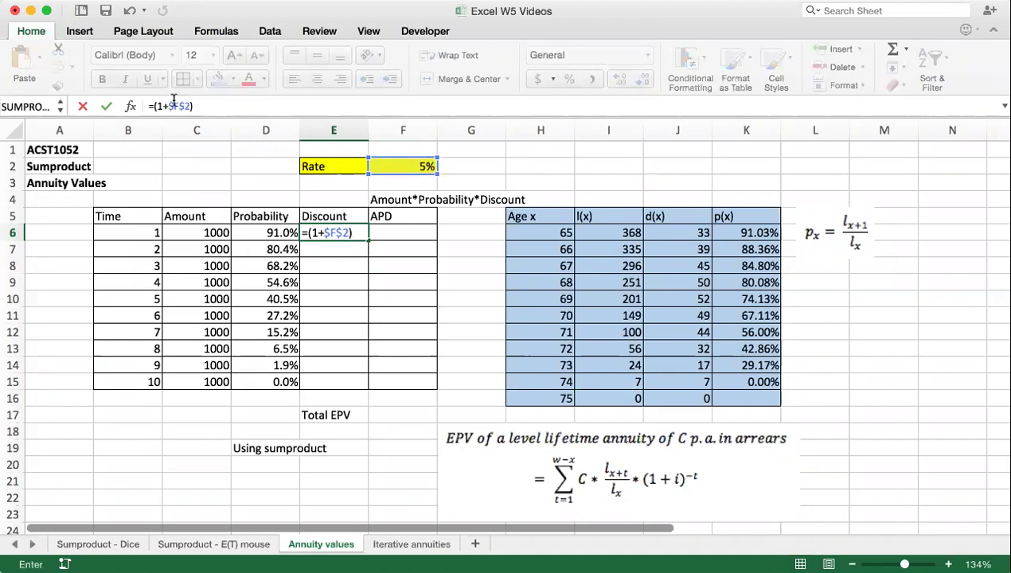
text(^(-)
click(131, 231)
text())
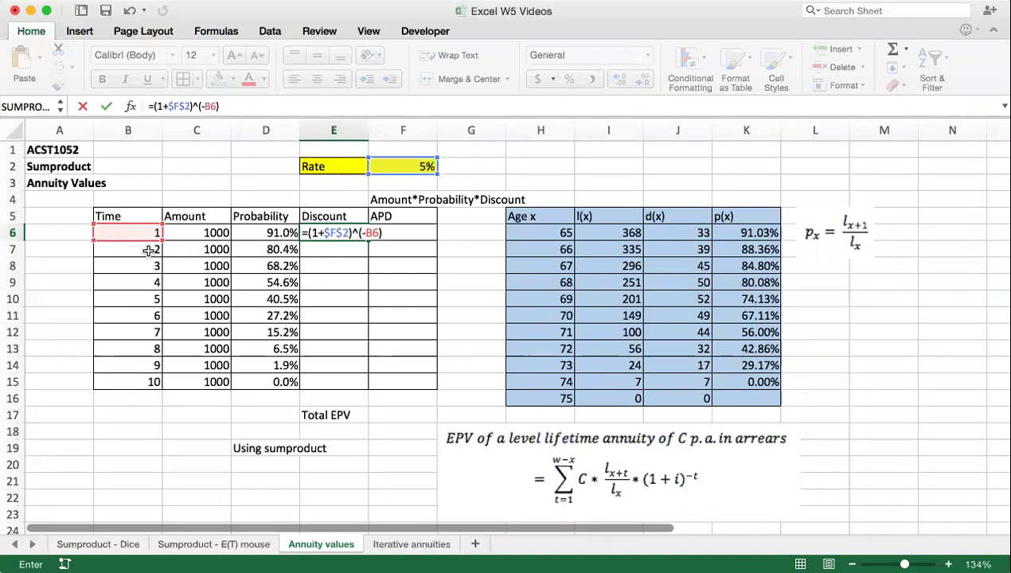
key(Return)
Step: Fill the discount formula from E6 down through E15 and check the copied formula in E12
click(331, 235)
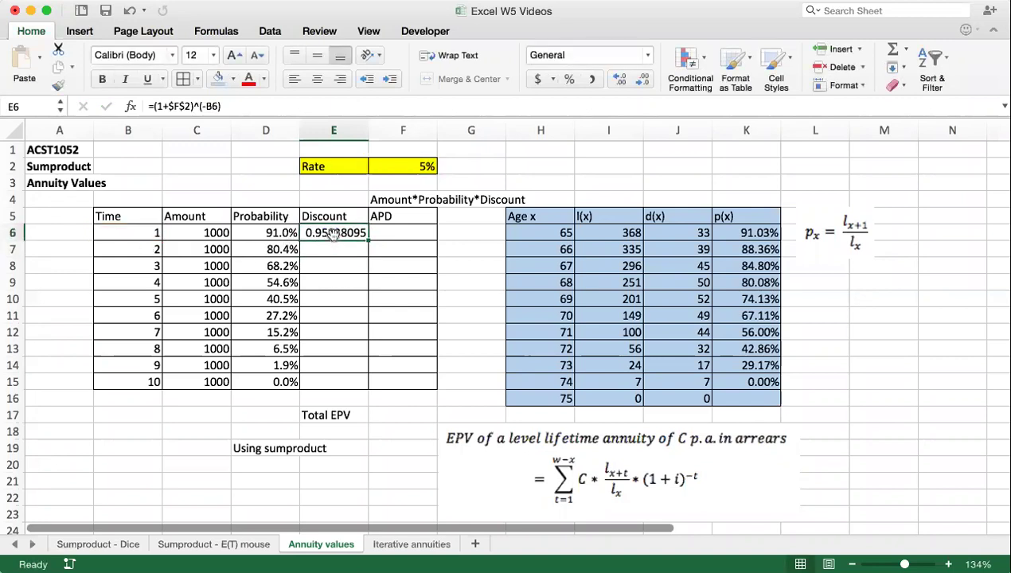
drag(369, 240, 360, 382)
click(336, 327)
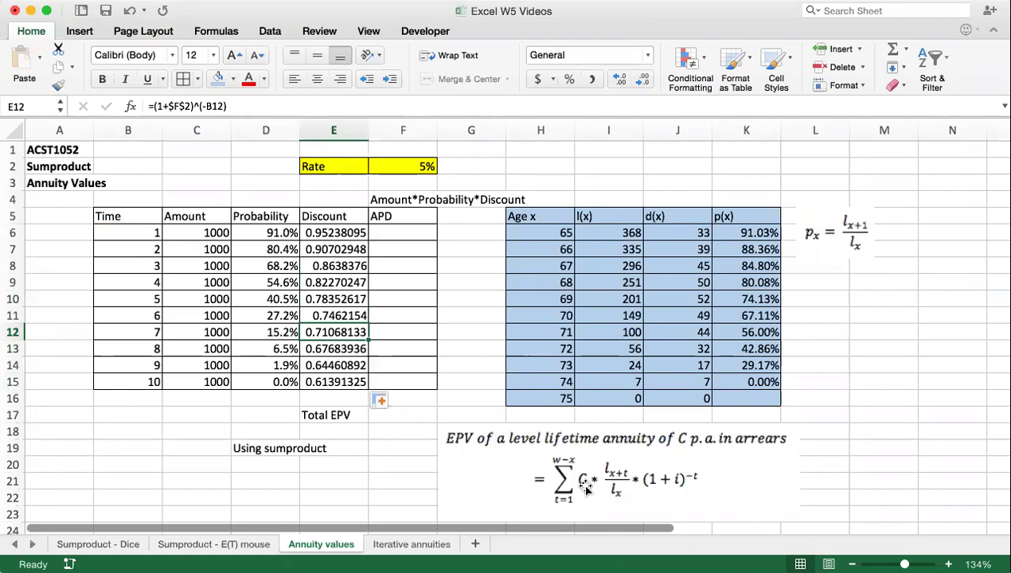
Step: Enter =PRODUCT(C6:E6) in F6 for the APD column and fill it down through F15
click(380, 239)
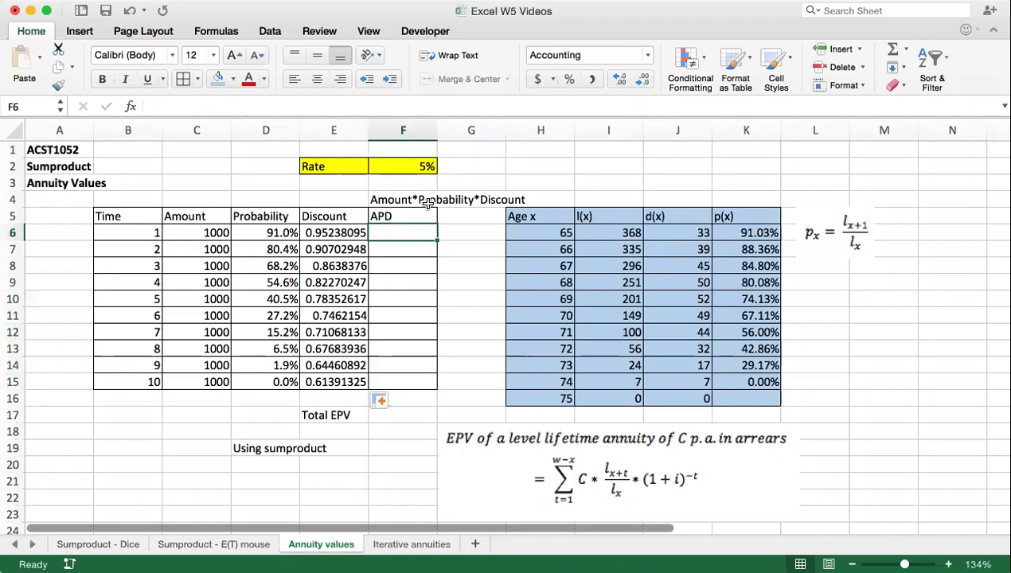
text(=prod)
key(Tab)
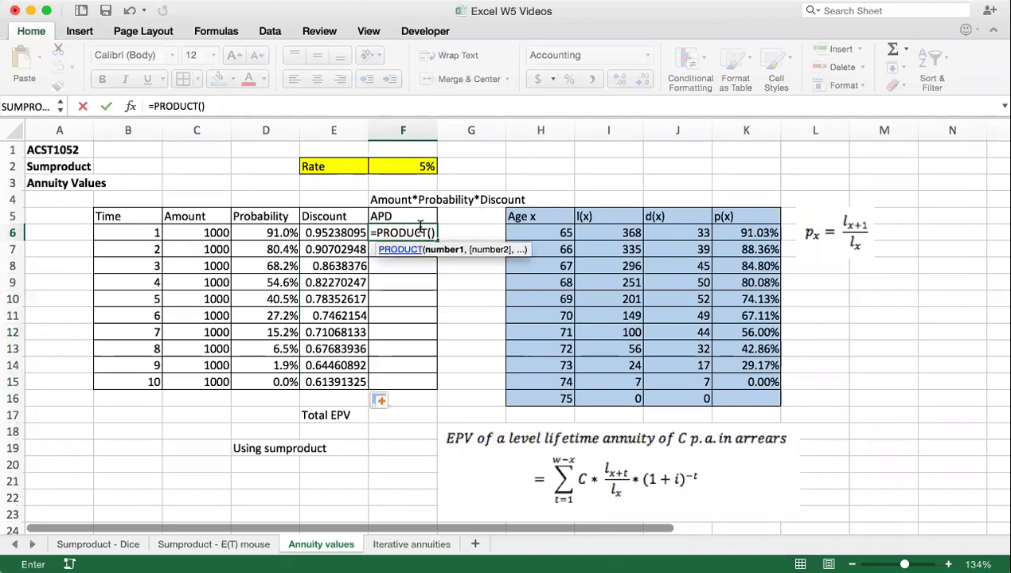
drag(222, 232, 307, 232)
key(Return)
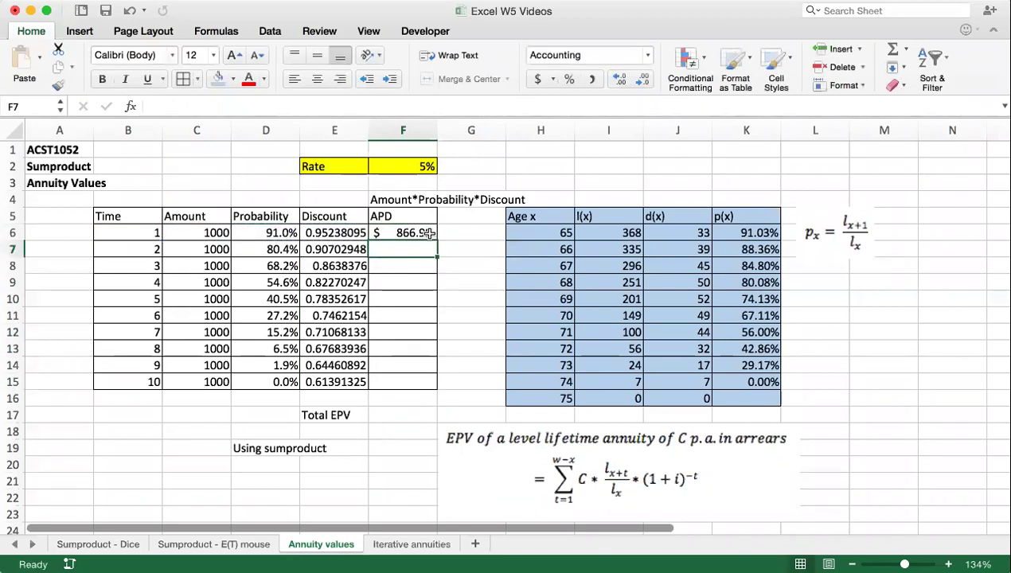
click(436, 237)
drag(437, 239, 429, 384)
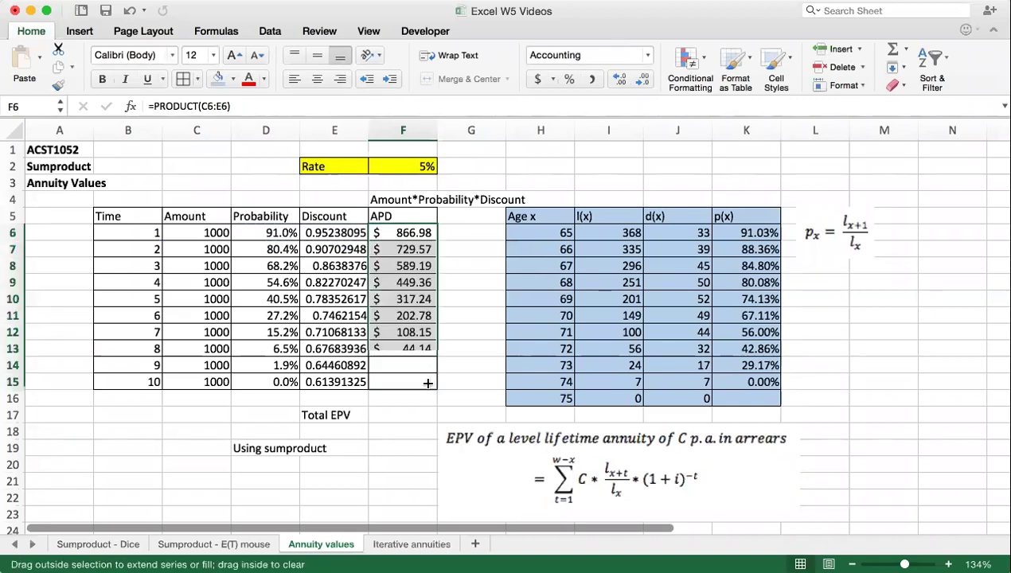
Step: Calculate the total EPV in F17 by summing the APD values F6:F15
click(379, 413)
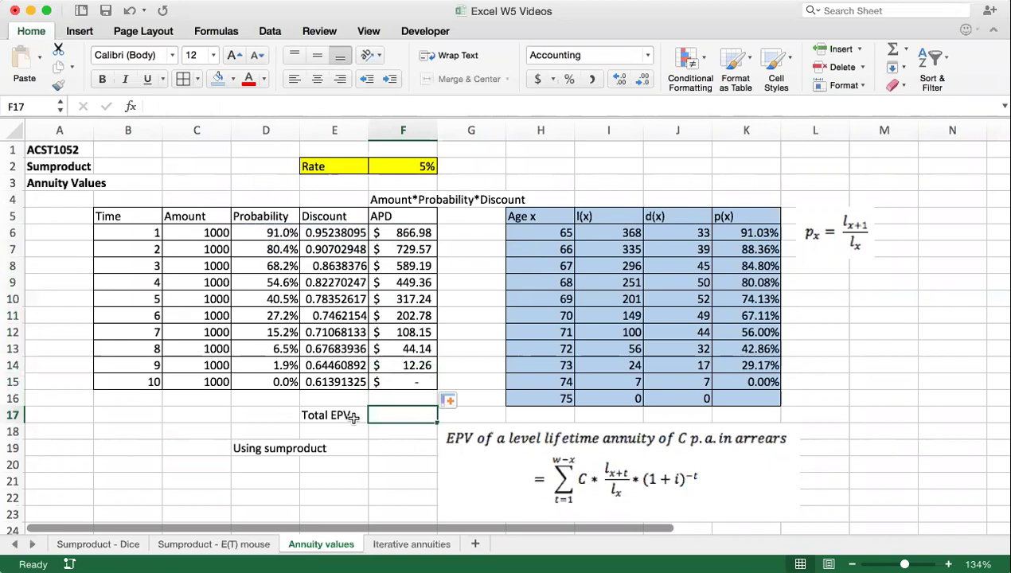
text(=sum()
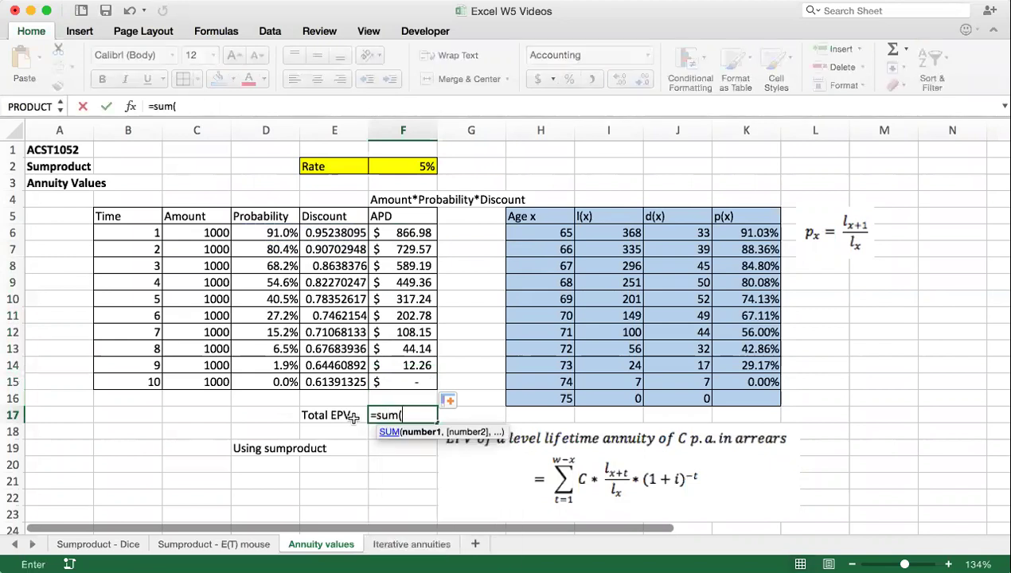
drag(406, 236, 418, 378)
key(Return)
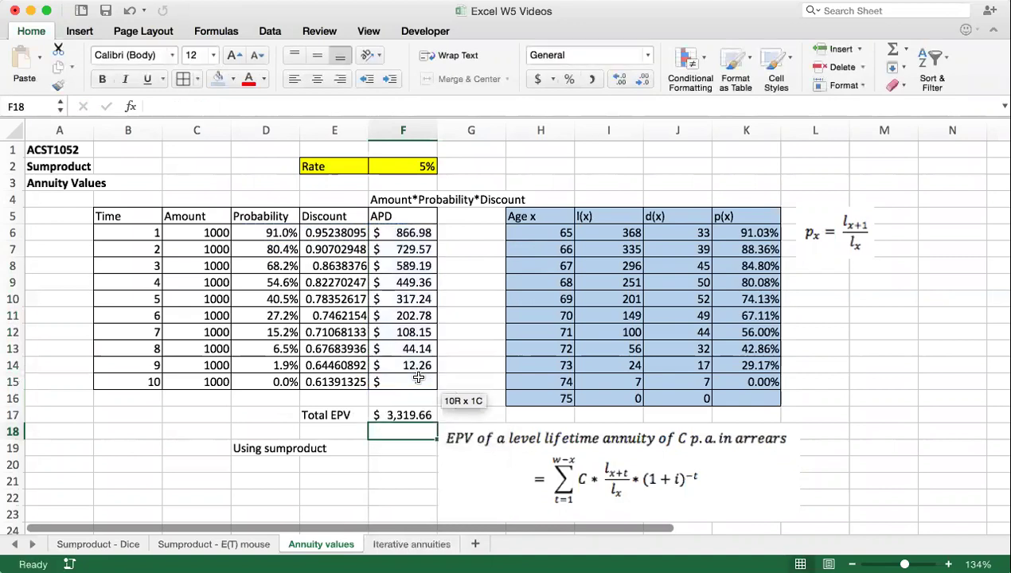
Step: Shift the EPV formula picture about one column right and enter =SUMPRODUCT(C6:C15,D6:D15,E6:E15) in F19
drag(474, 442, 539, 442)
click(446, 430)
click(402, 447)
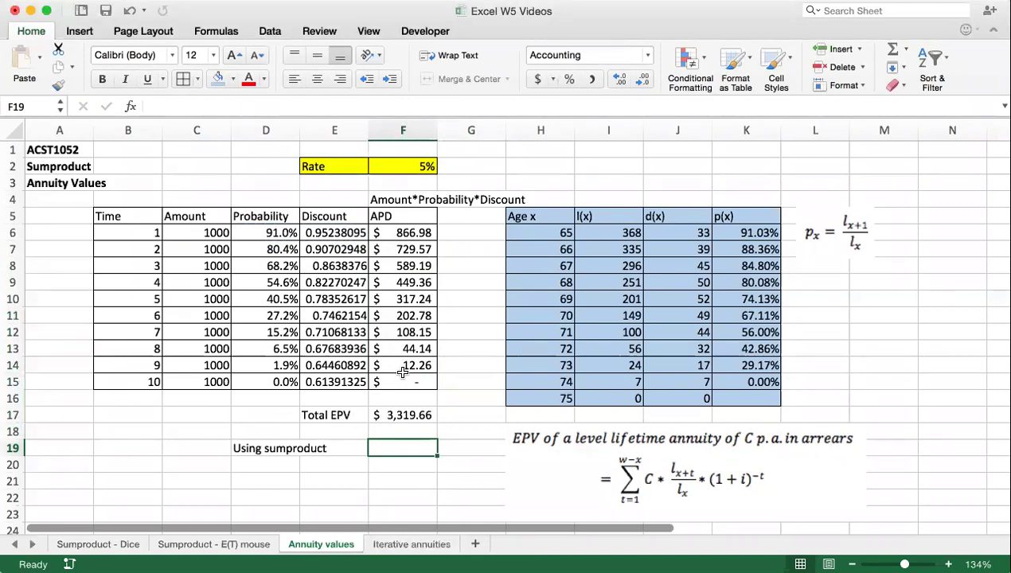
text(=sumpr)
key(Tab)
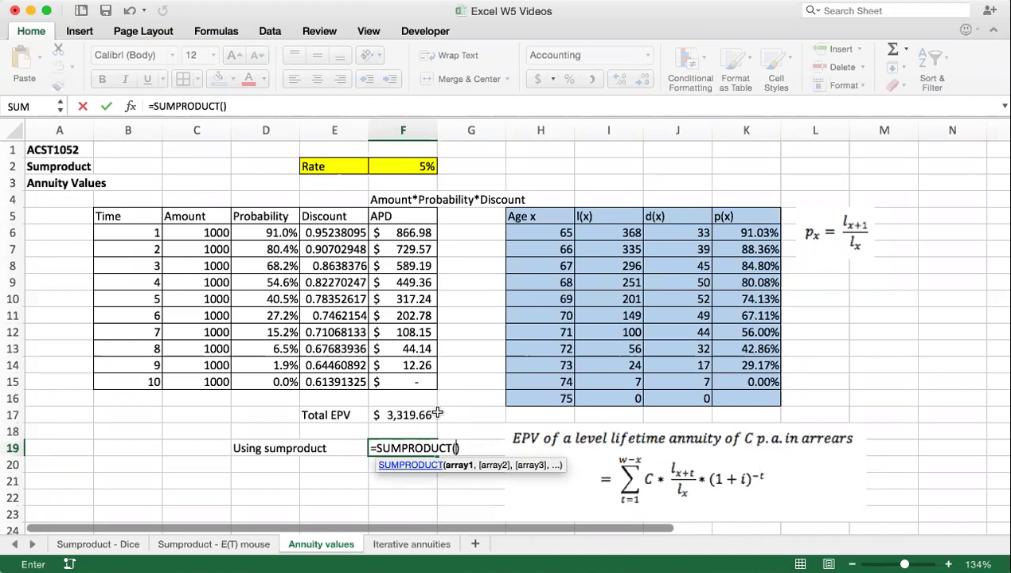
drag(195, 231, 208, 376)
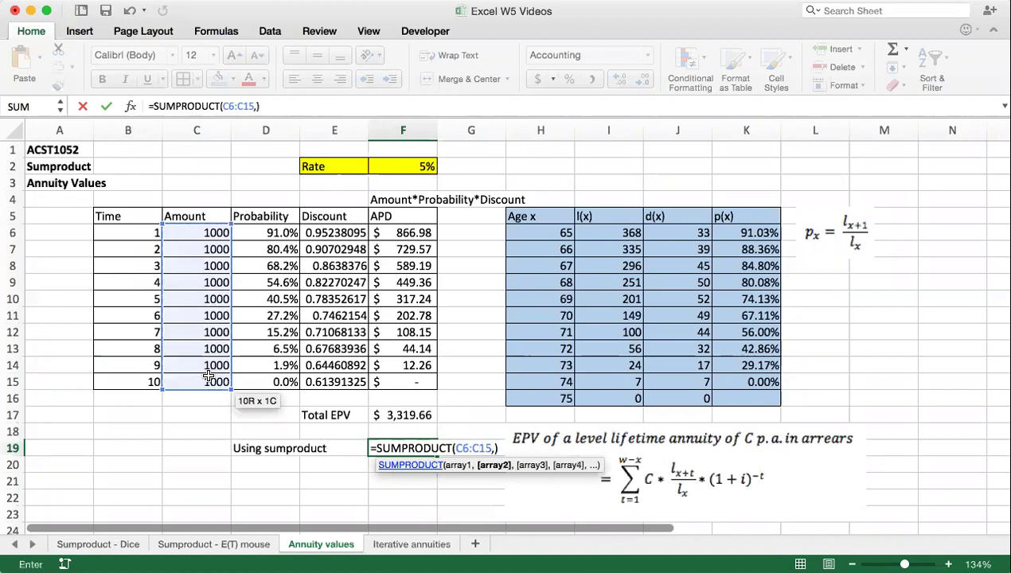
drag(260, 235, 267, 385)
text(,)
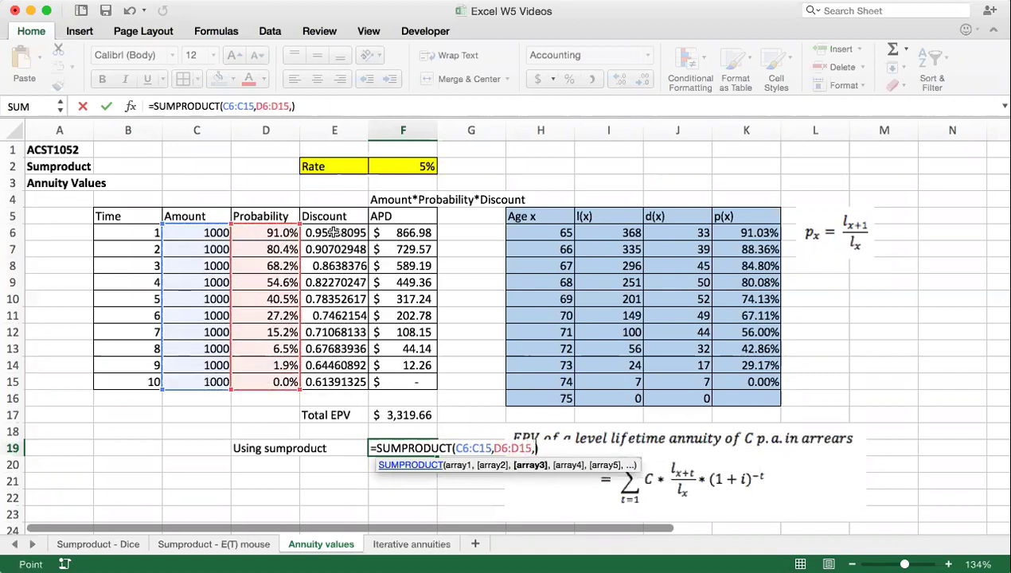
drag(334, 232, 335, 380)
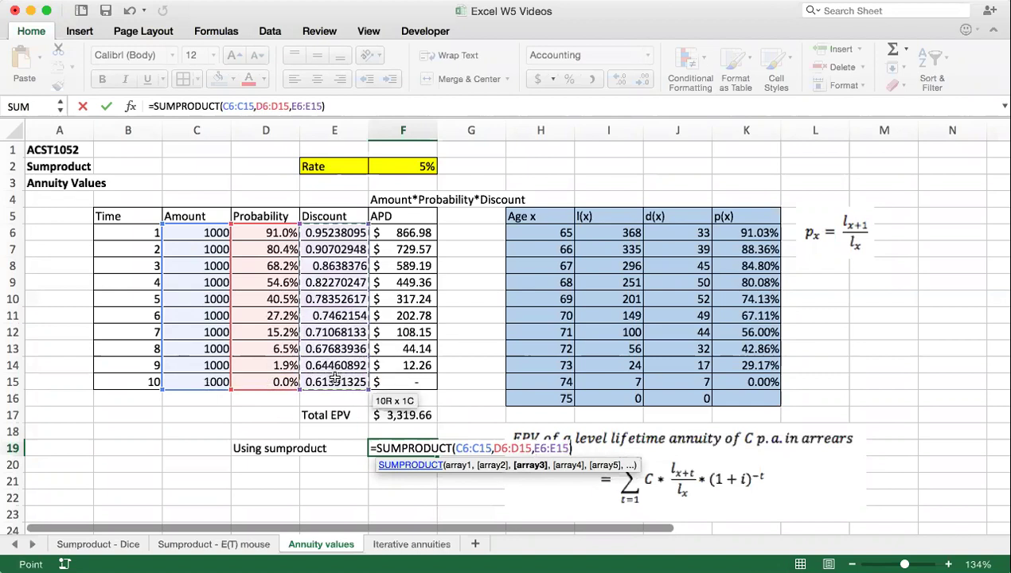
key(Return)
click(404, 450)
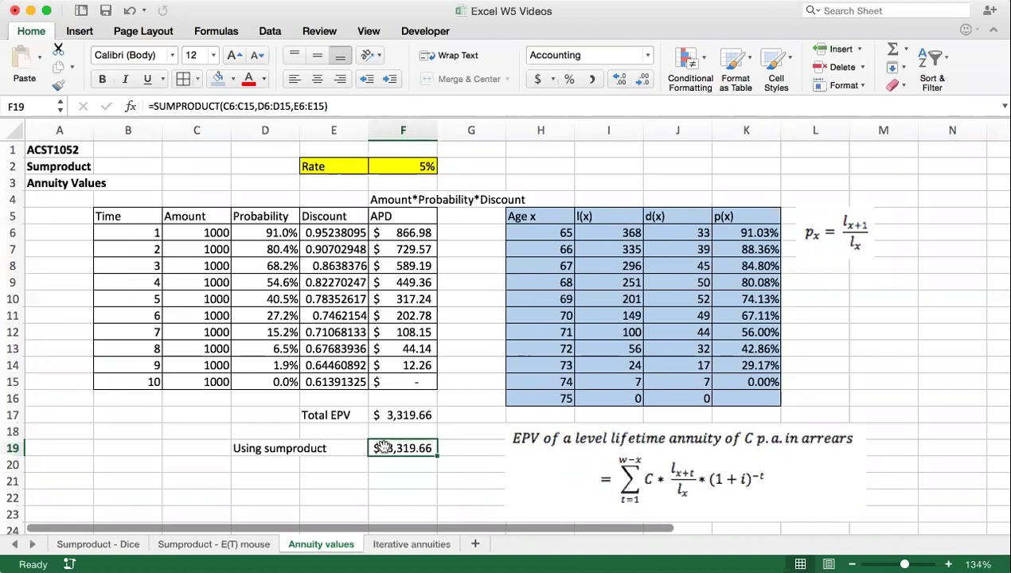
Step: Open the Iterative annuities sheet and examine the life table rows for ages 74 and 75, including their l(x) cells
click(411, 544)
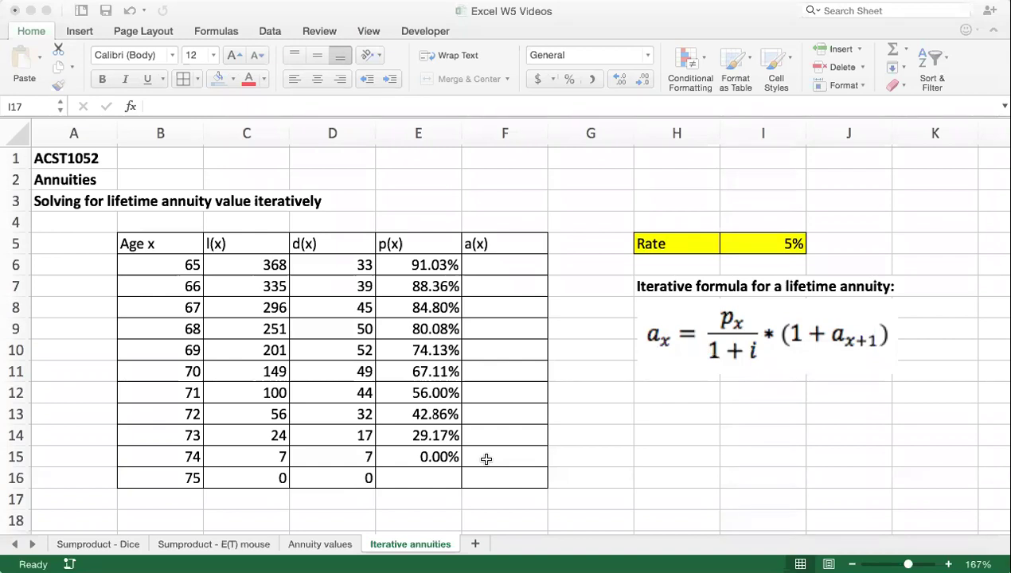
click(173, 458)
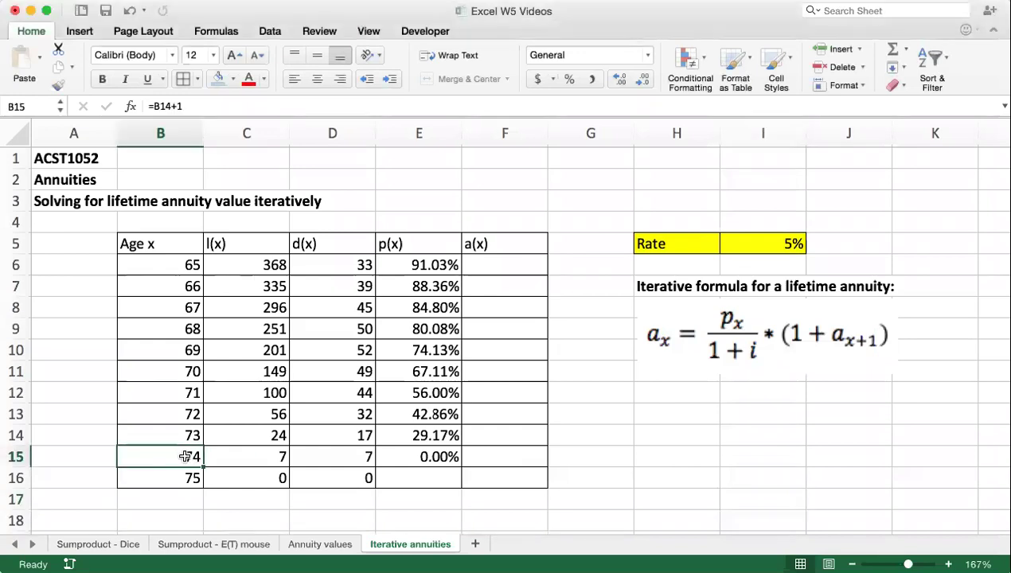
click(267, 456)
click(275, 478)
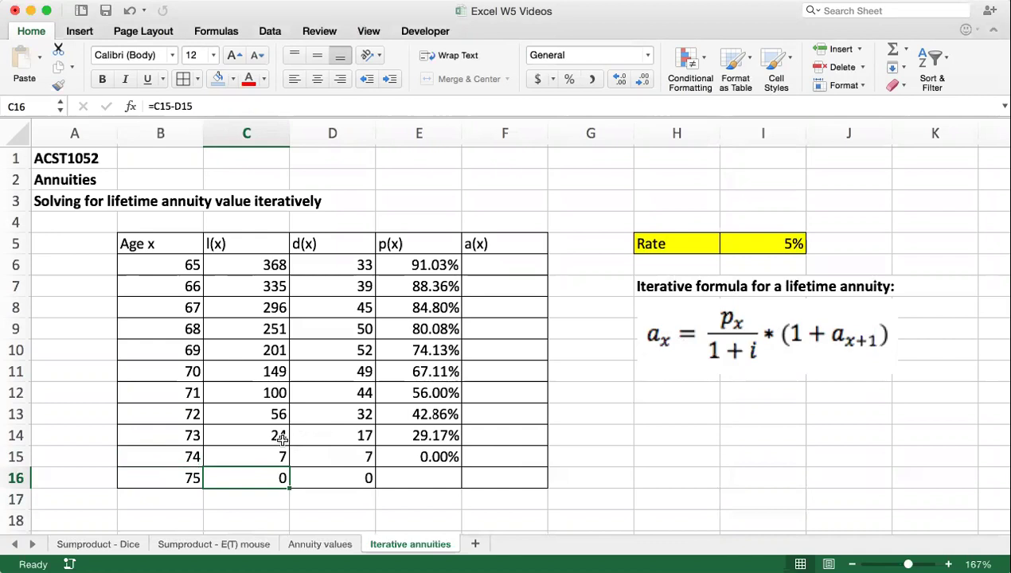
click(173, 453)
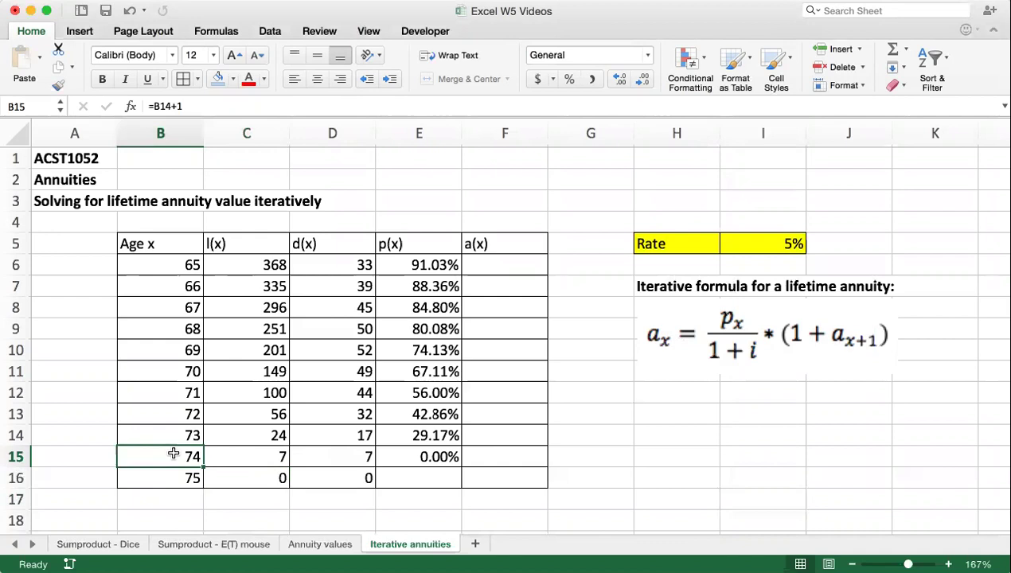
click(254, 481)
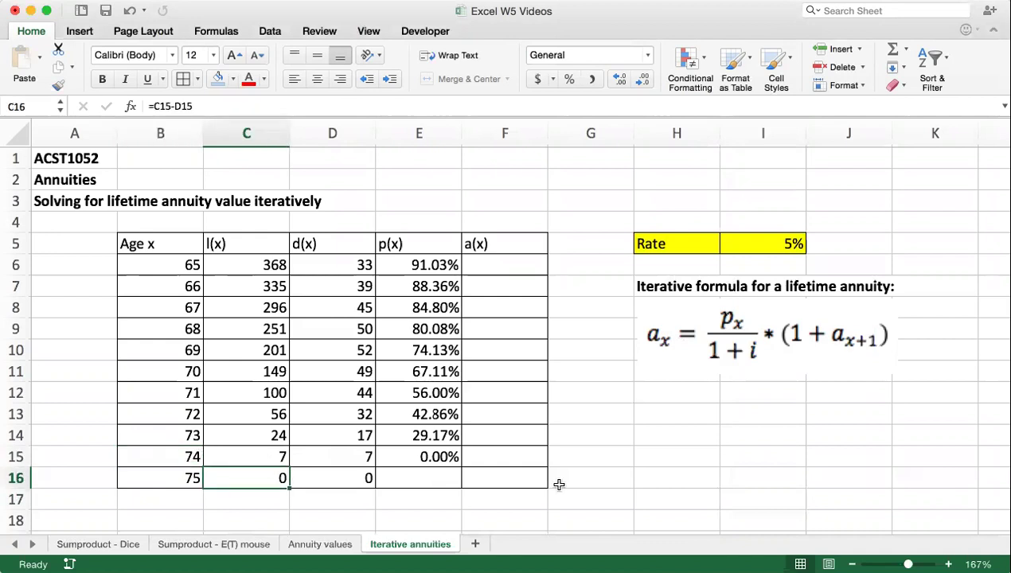
Step: Enter the note a(74)=0 in H15 beside the life table
click(666, 456)
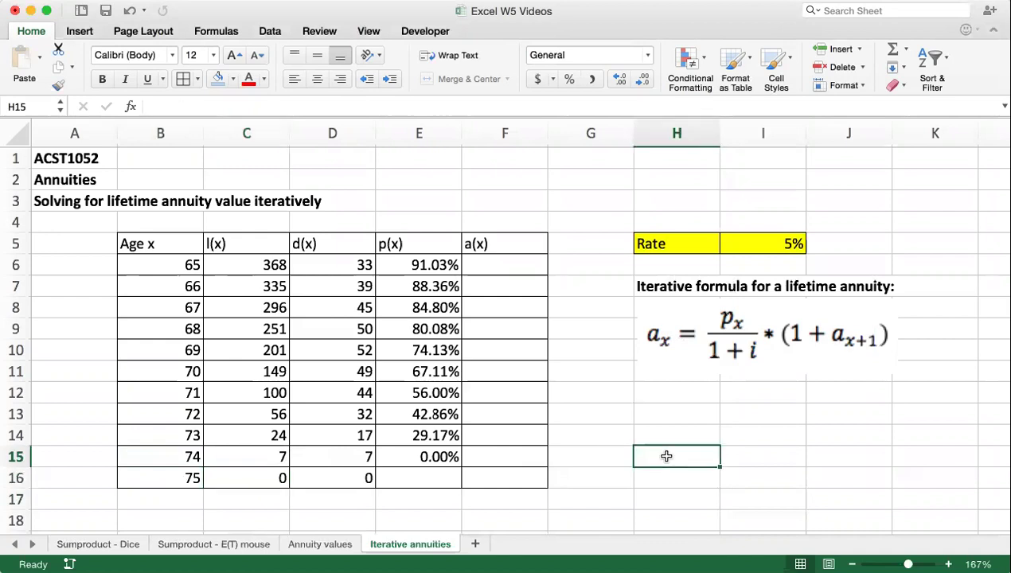
text(a(74)=0)
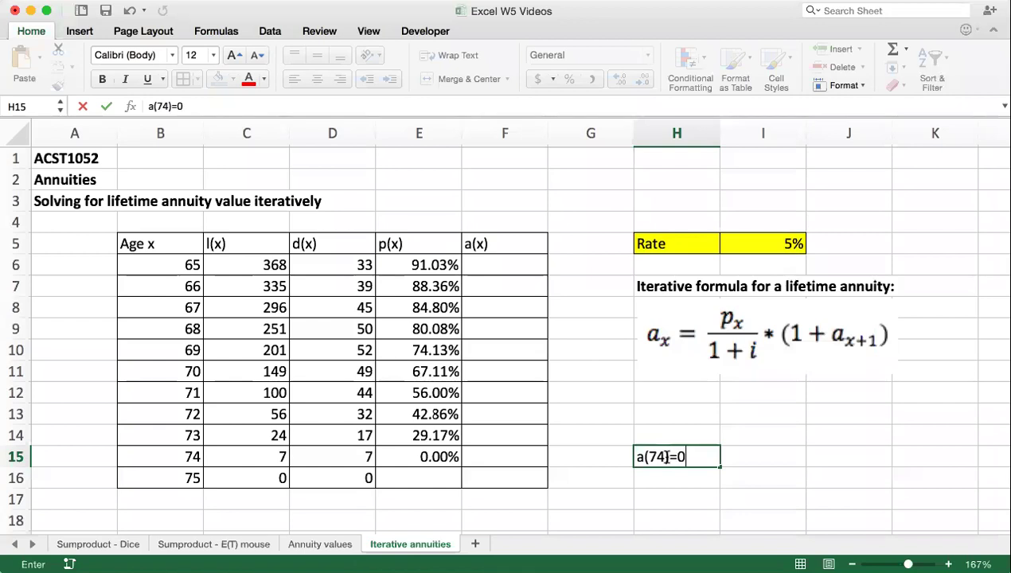
key(Return)
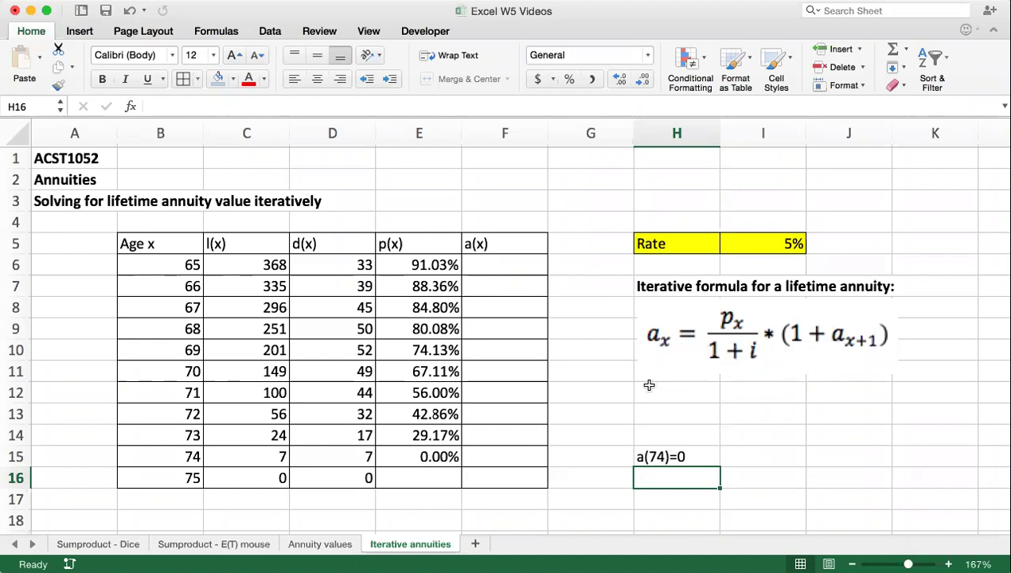
Step: Enter 0 in F15 as the age 74 annuity value and apply comma-style accounting format without a currency symbol
click(504, 456)
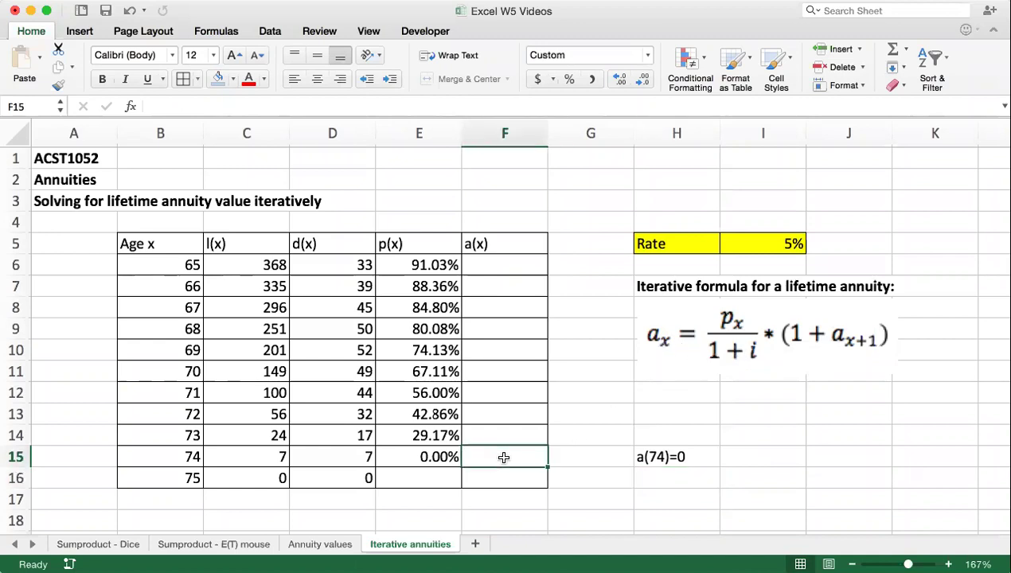
text(0)
key(Return)
click(504, 456)
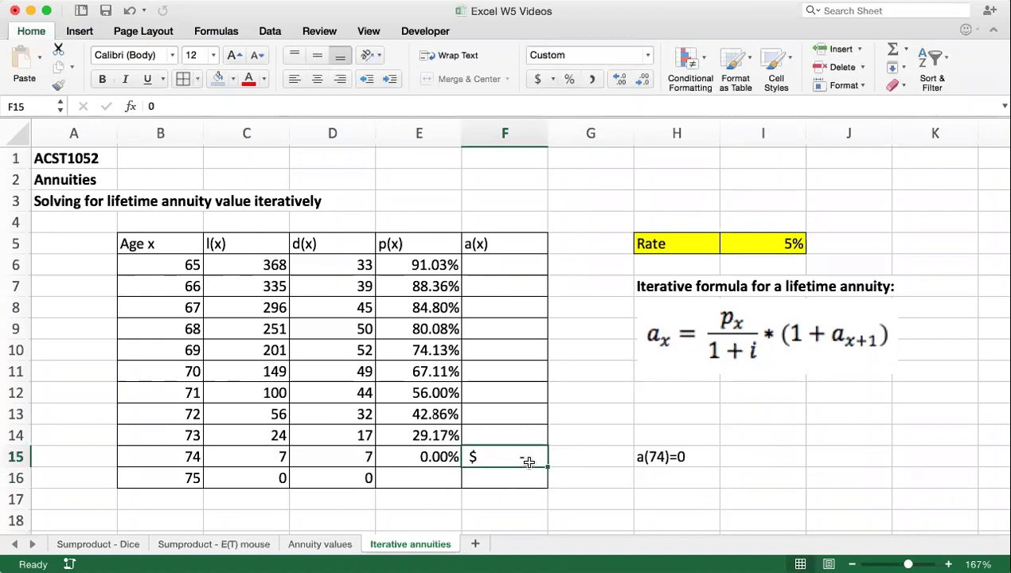
click(591, 79)
key(BackSpace)
key(Return)
click(522, 457)
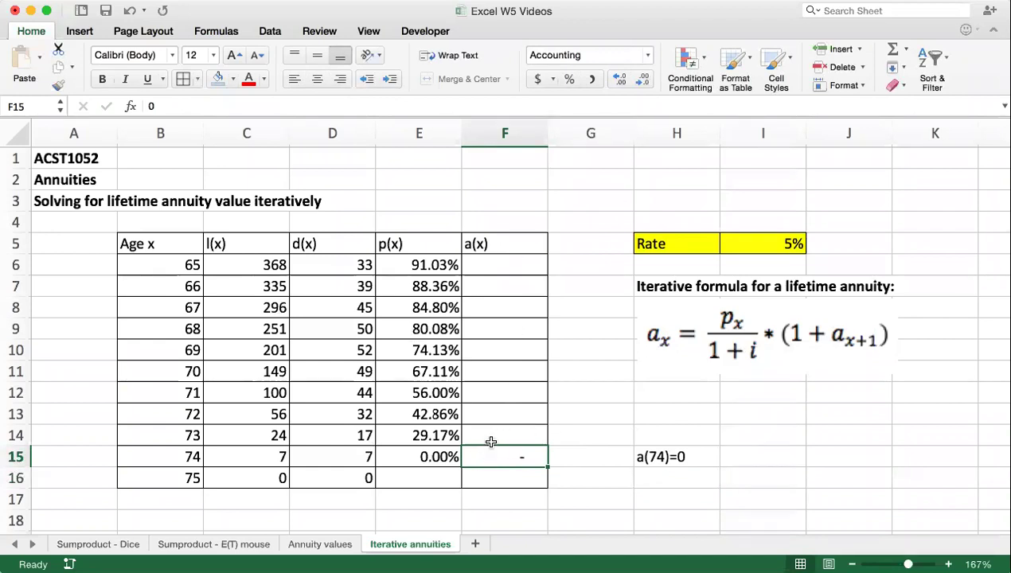
Step: Enter =(E14/(1+$I$5))*(1+F15) in F14 as the age 73 annuity value, with an absolute reference to the rate
click(494, 436)
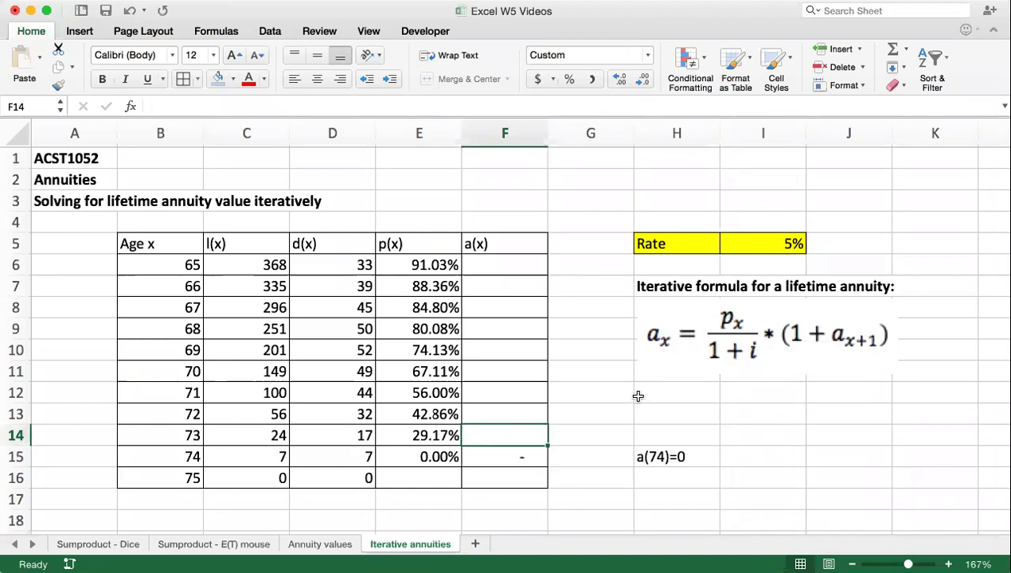
text(=)
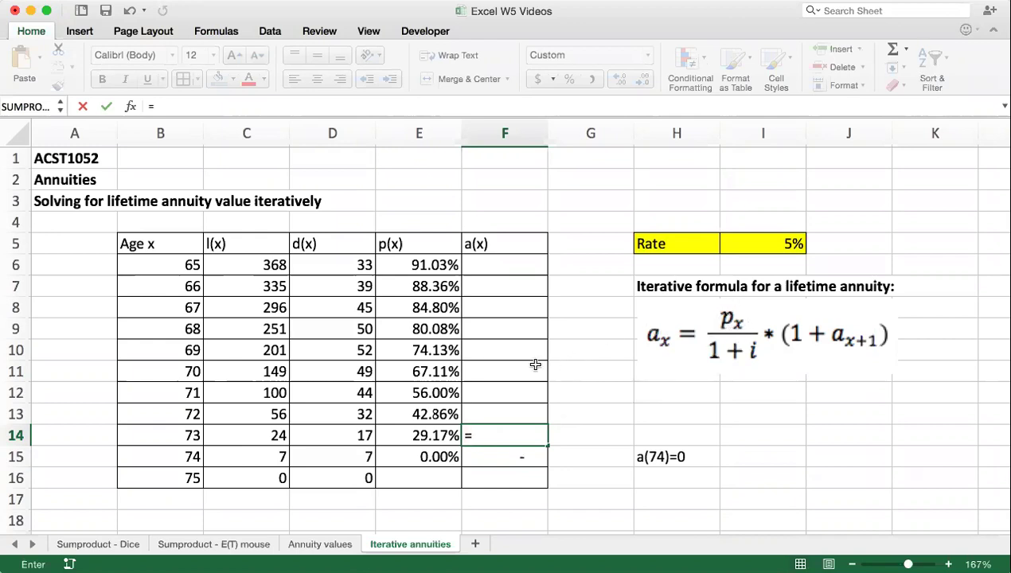
click(419, 432)
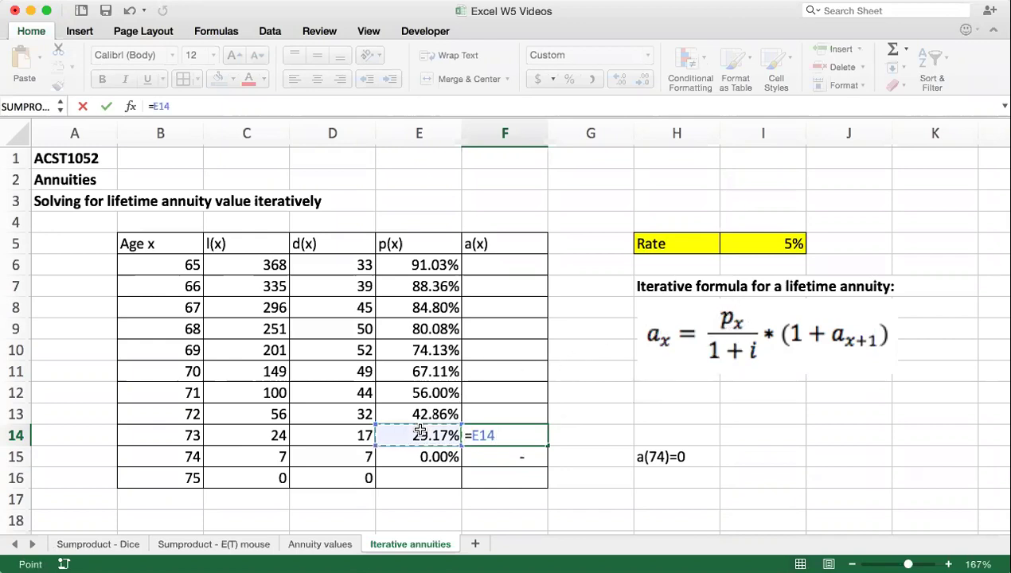
text(/(1+)
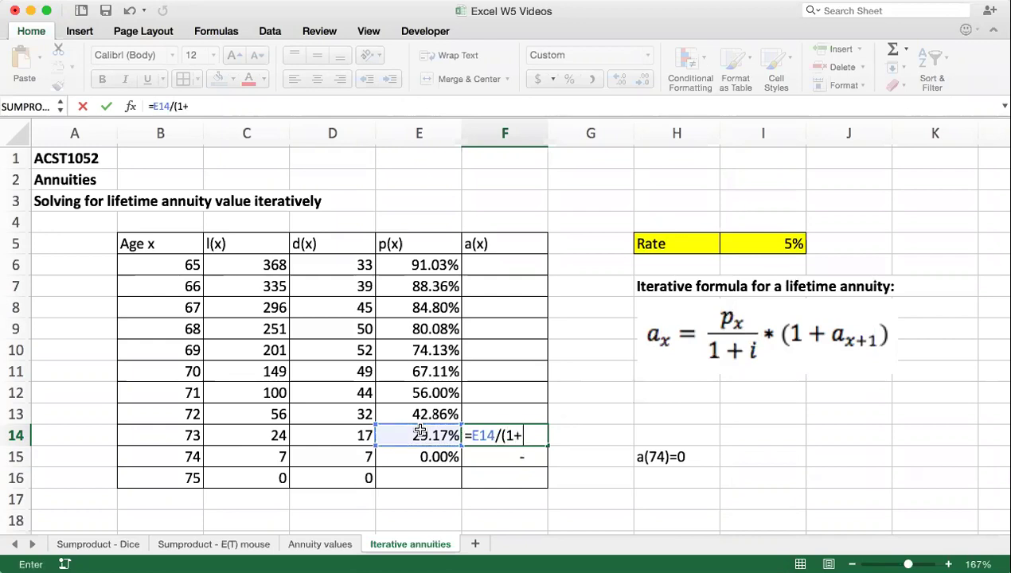
click(762, 249)
key(F4)
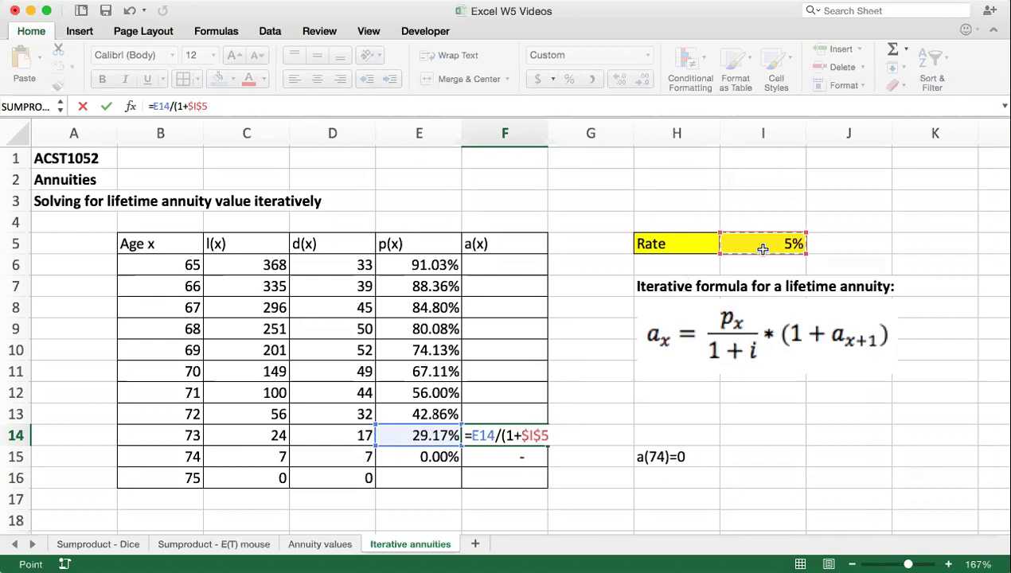
text()))
click(152, 107)
text(()
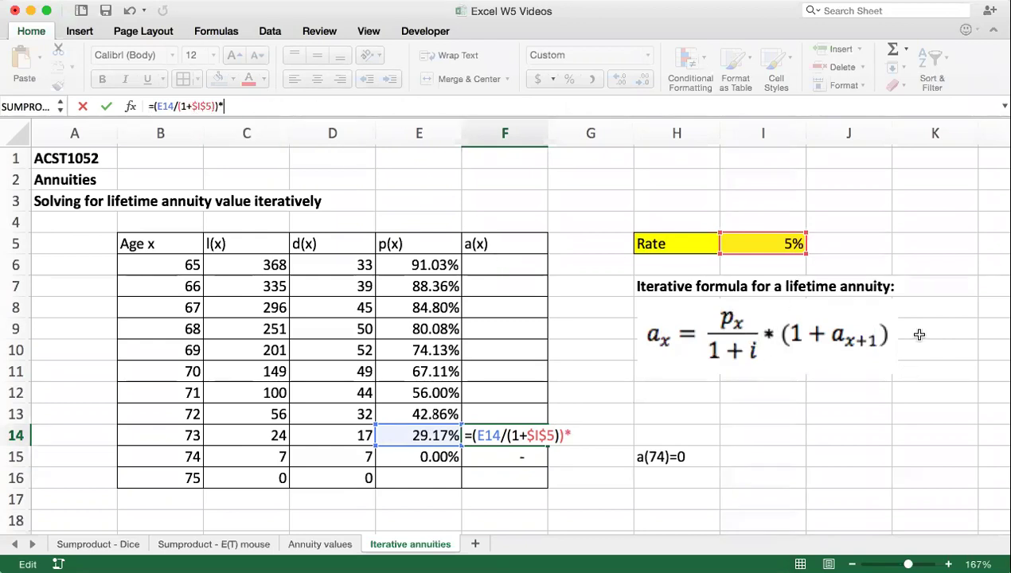
text((1+)
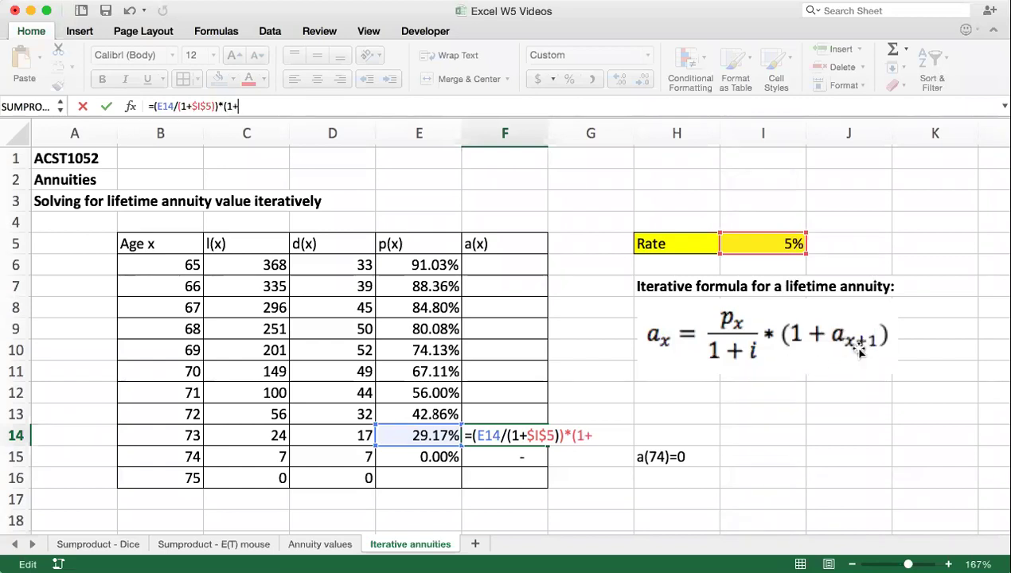
click(481, 456)
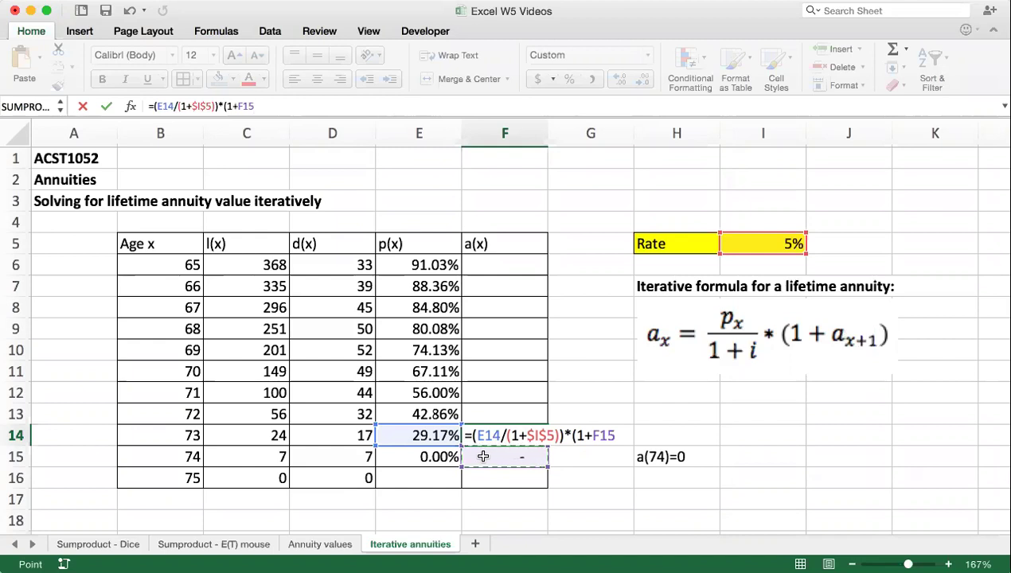
text())
key(Return)
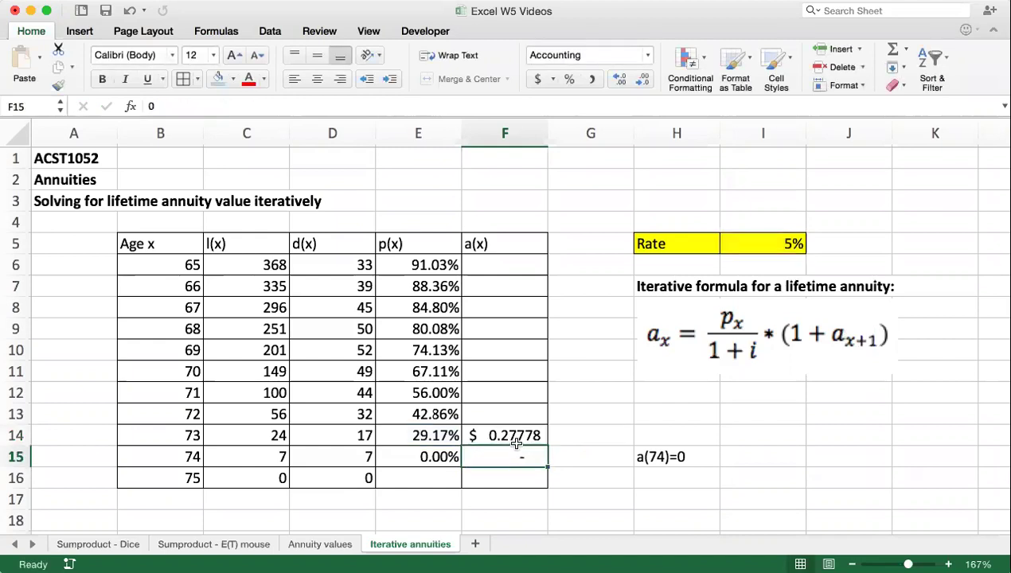
Step: Fill the F14 annuity formula upward through F6 to cover ages 72 down to 65
click(521, 436)
drag(547, 447, 530, 265)
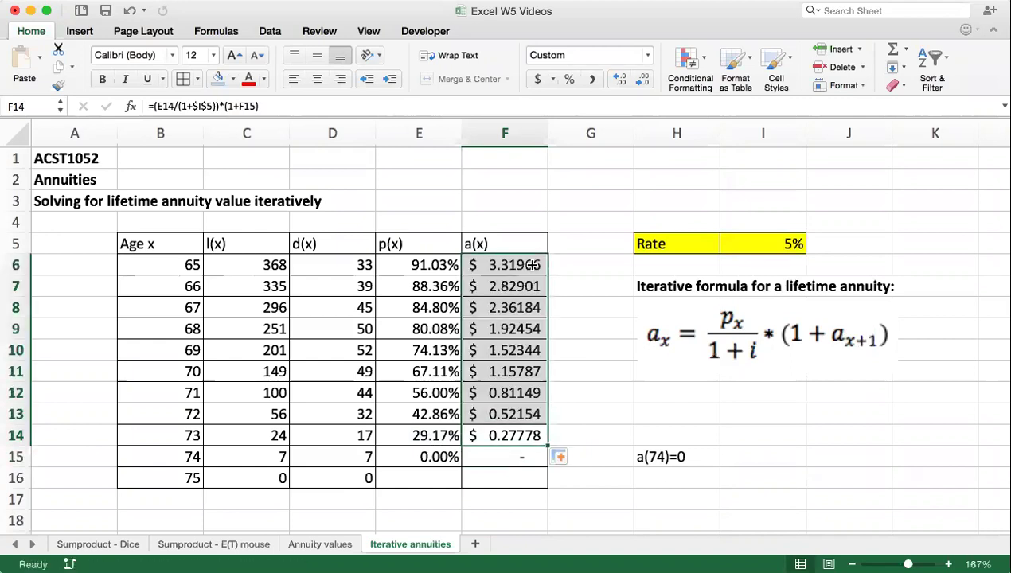
Step: Inspect the filled annuity formulas in F14 and F6, checking F6's cell references against the iterative formula picture
click(519, 436)
click(526, 267)
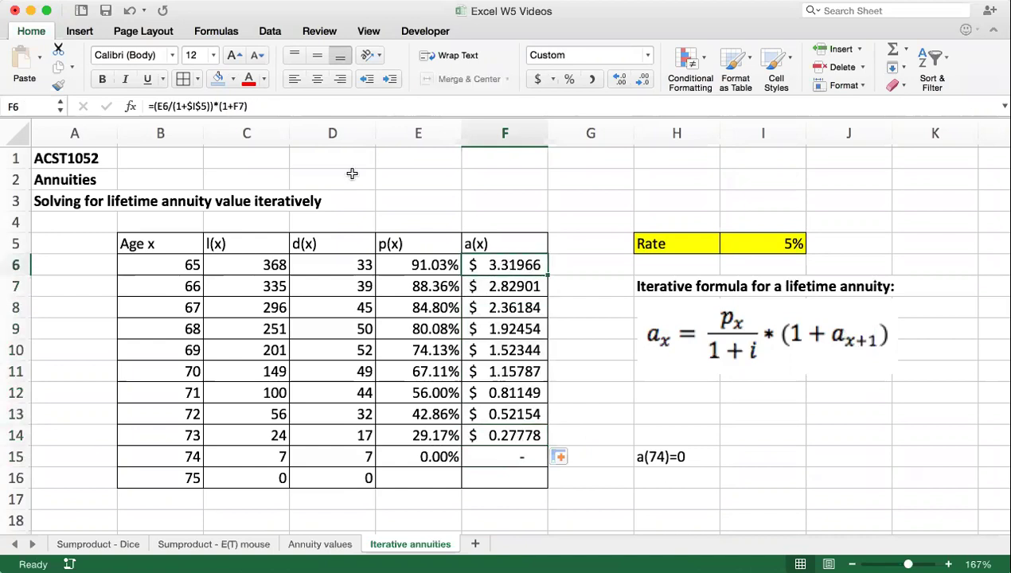
click(287, 109)
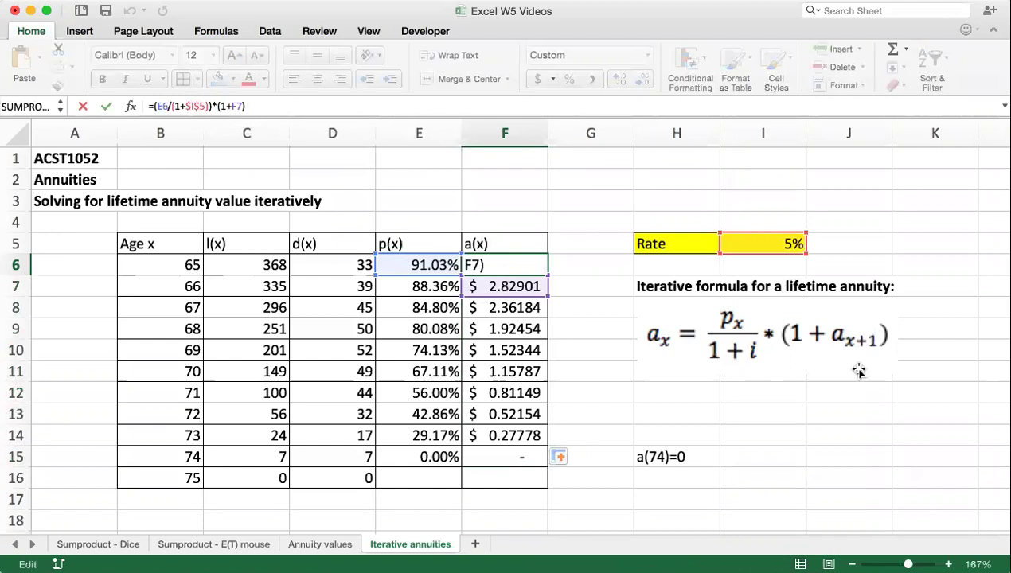
key(Return)
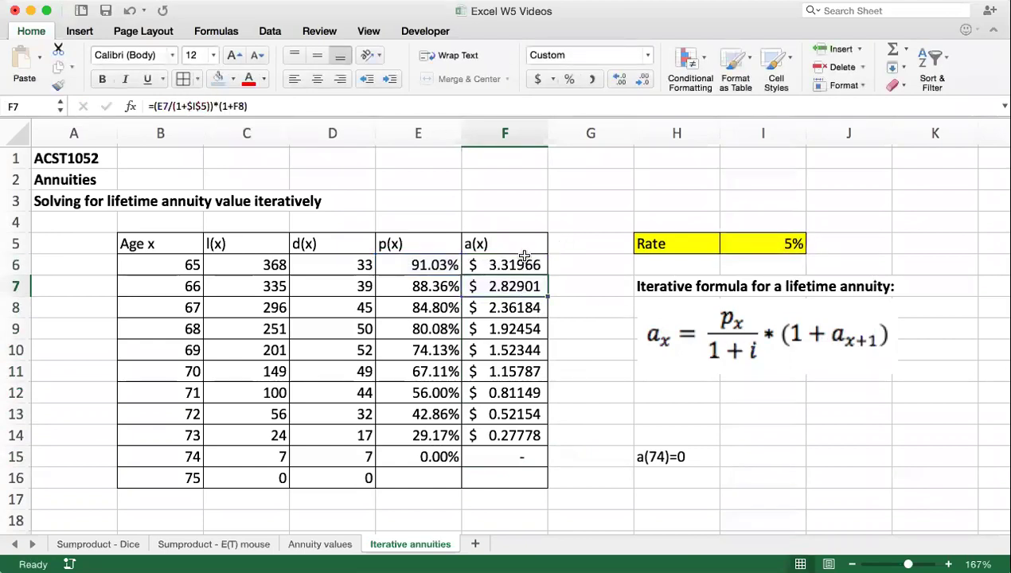
click(517, 264)
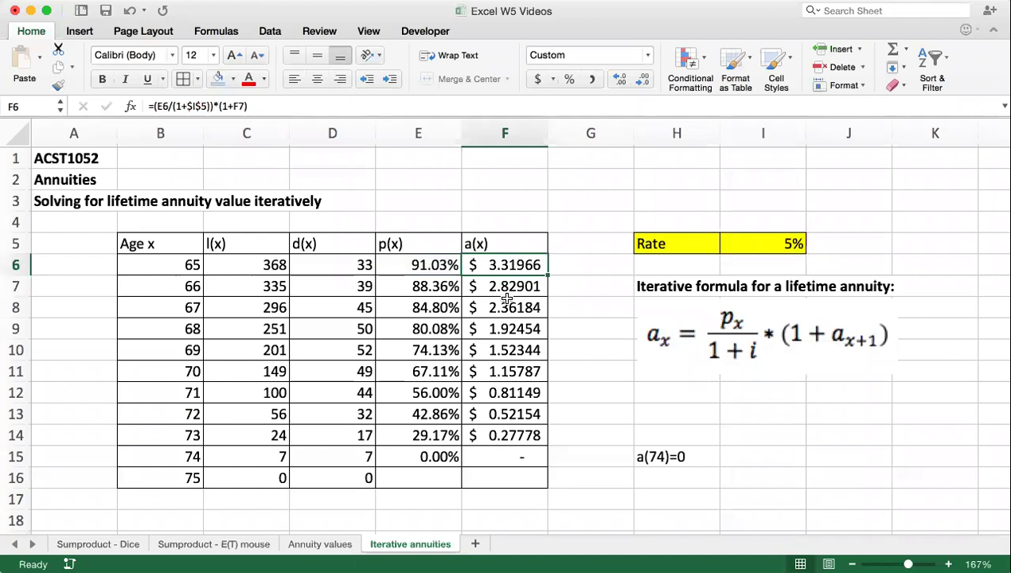